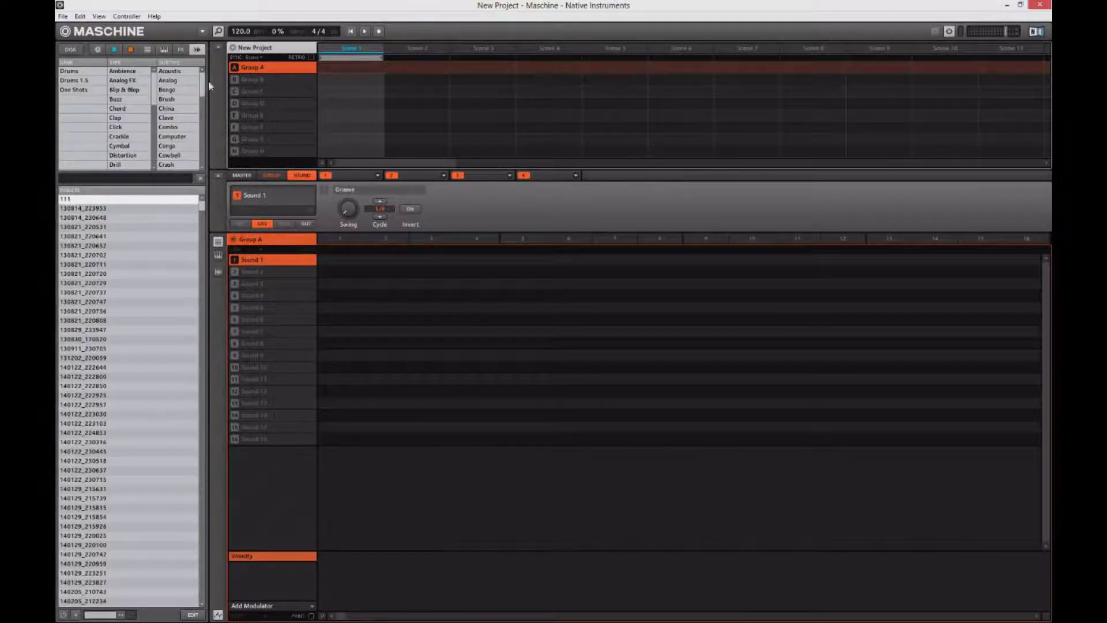
Step: Create a new Group A pattern and load Castanet Hood from the Drums samples into the first sound
left_click(87, 81)
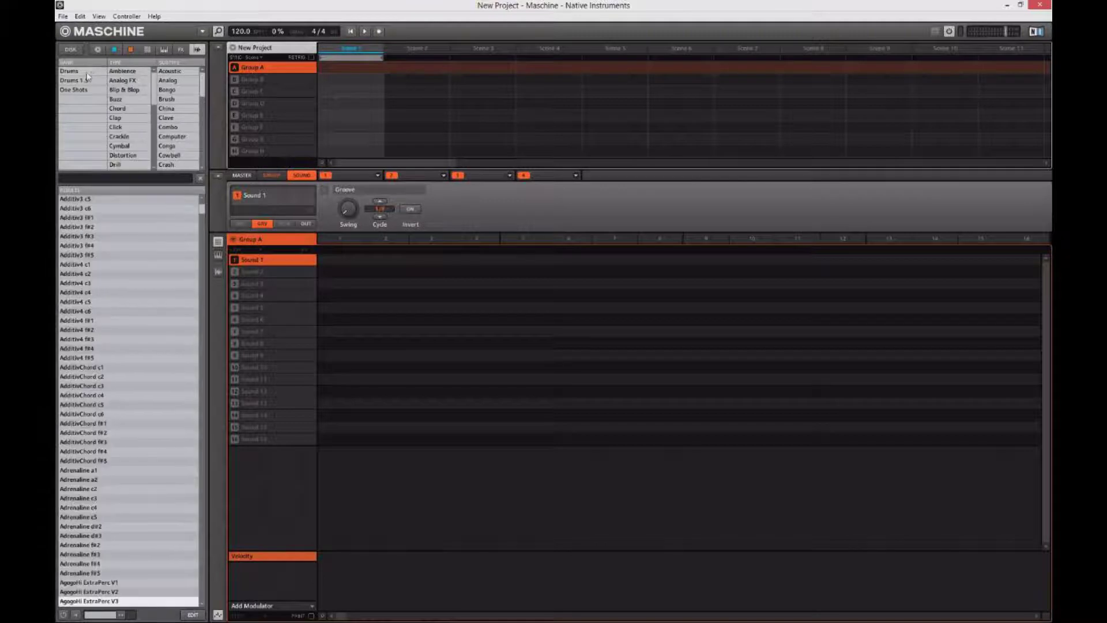
left_click(93, 74)
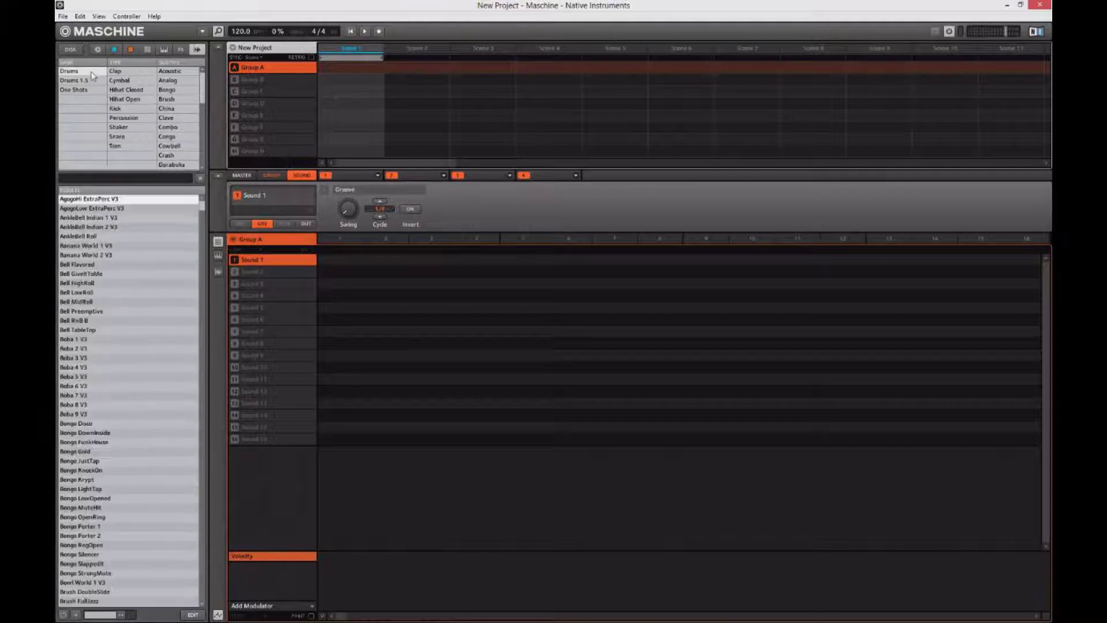
left_click(341, 240)
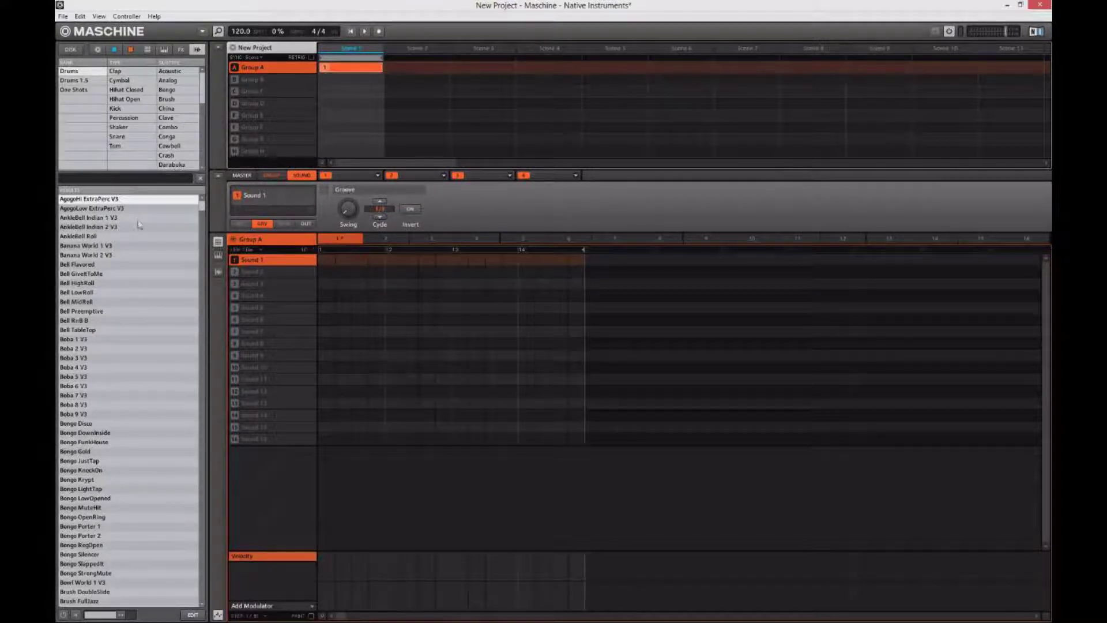
scroll(128, 408, "down", 7)
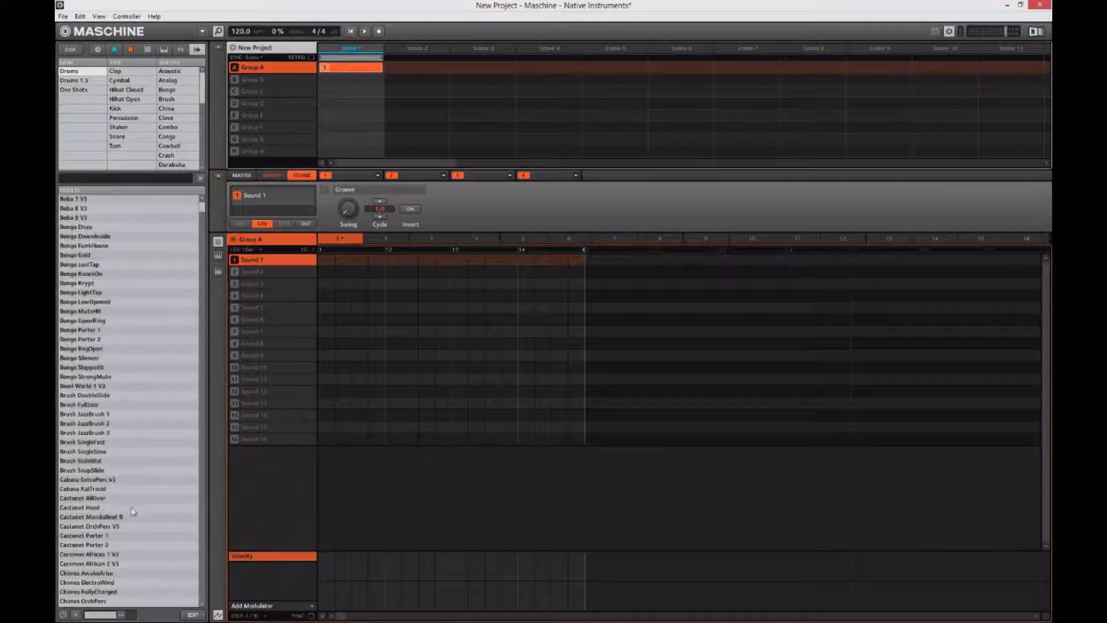
double_click(131, 508)
Step: Place a castanet hit on step 1, play the 60 BPM pattern, and minimise Maschine
left_click(329, 260)
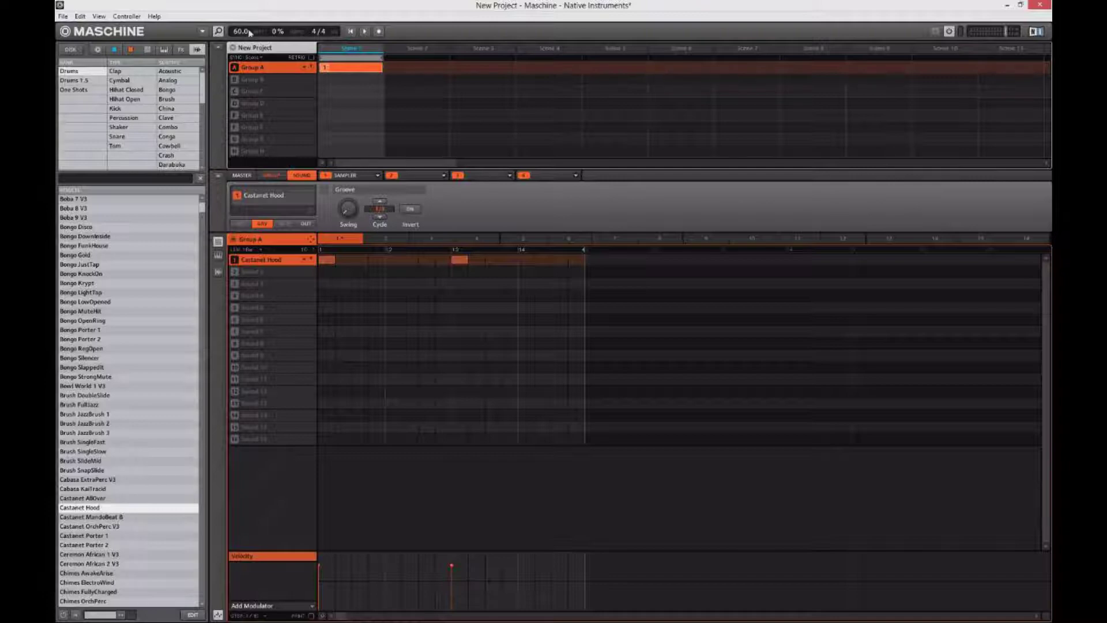
left_click(364, 31)
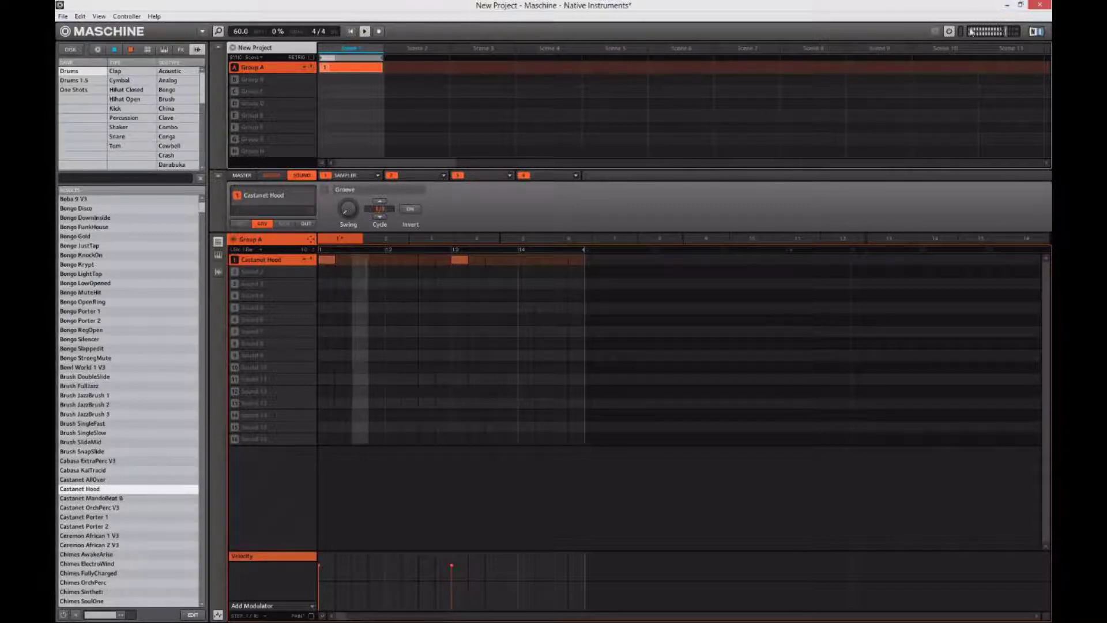
left_click(1006, 4)
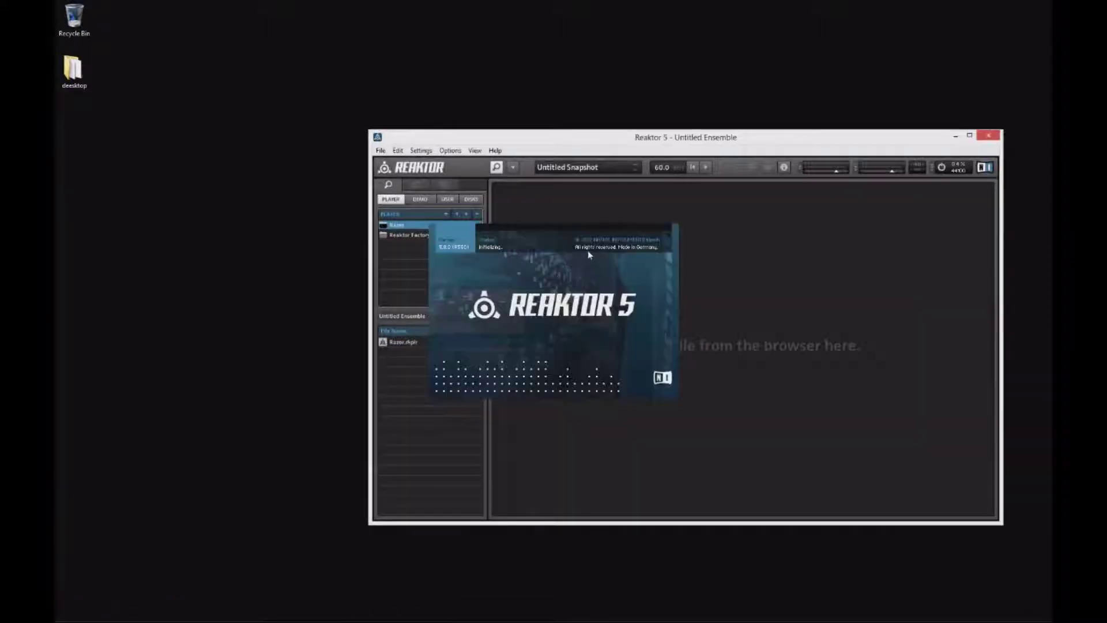
Step: Load the Razor ensemble and switch it to the Errorsmith 9:1 - INIT preset
left_click(449, 344)
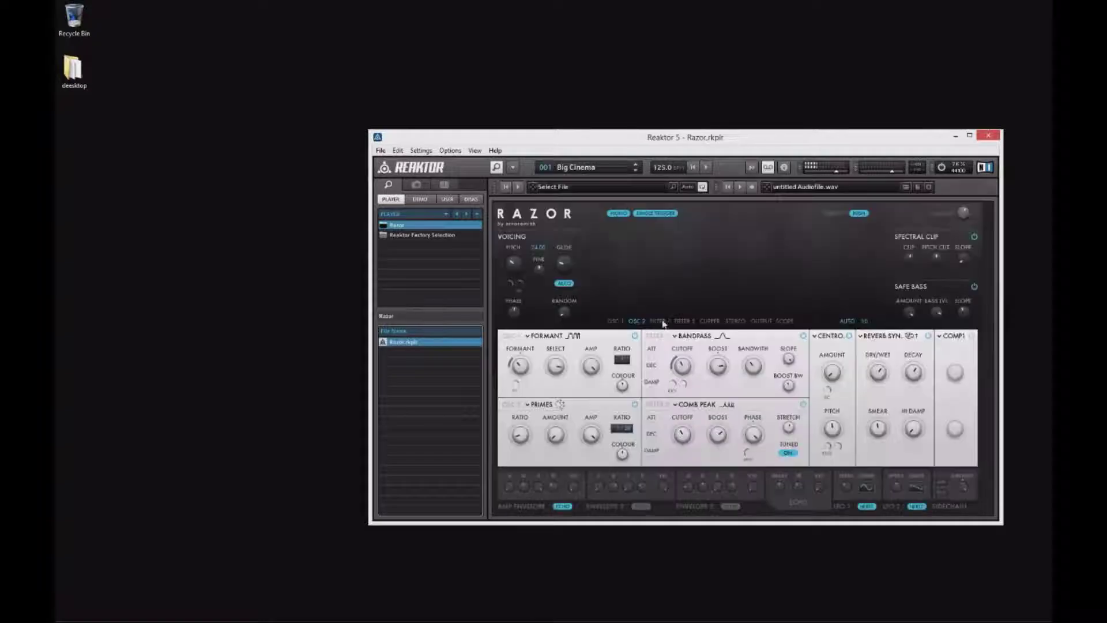
left_click_drag(705, 141, 570, 110)
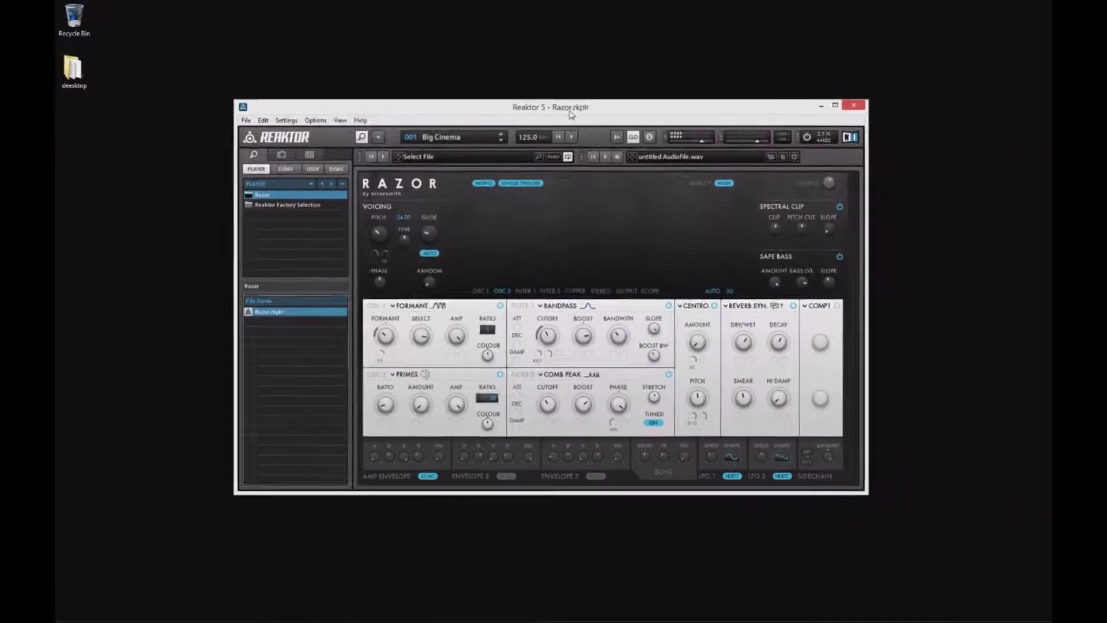
left_click(461, 136)
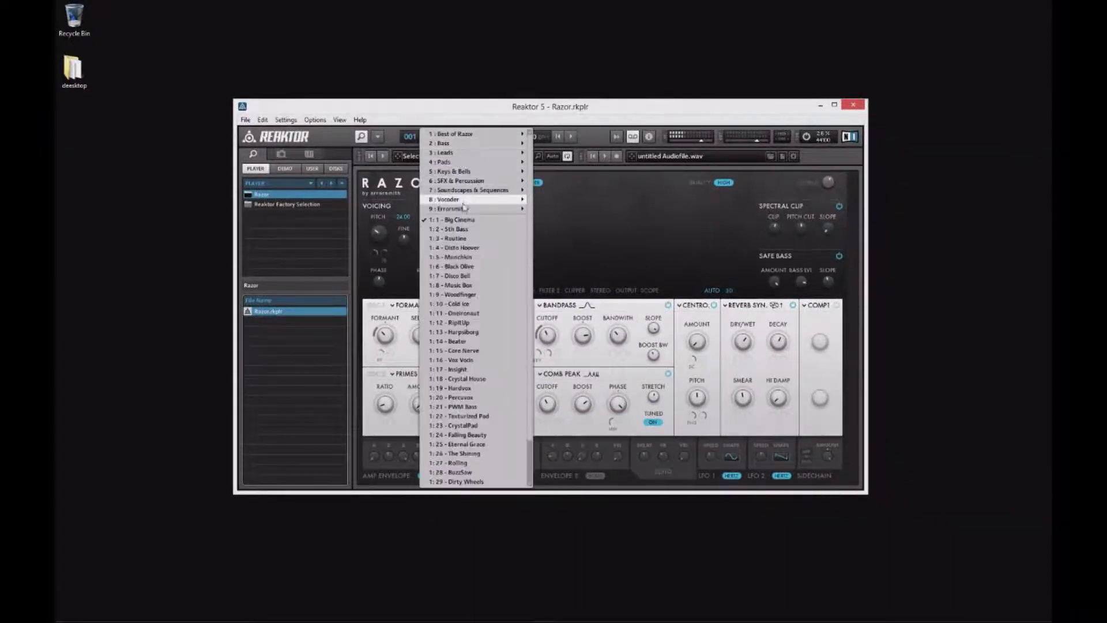
mouse_move(464, 209)
left_click(562, 137)
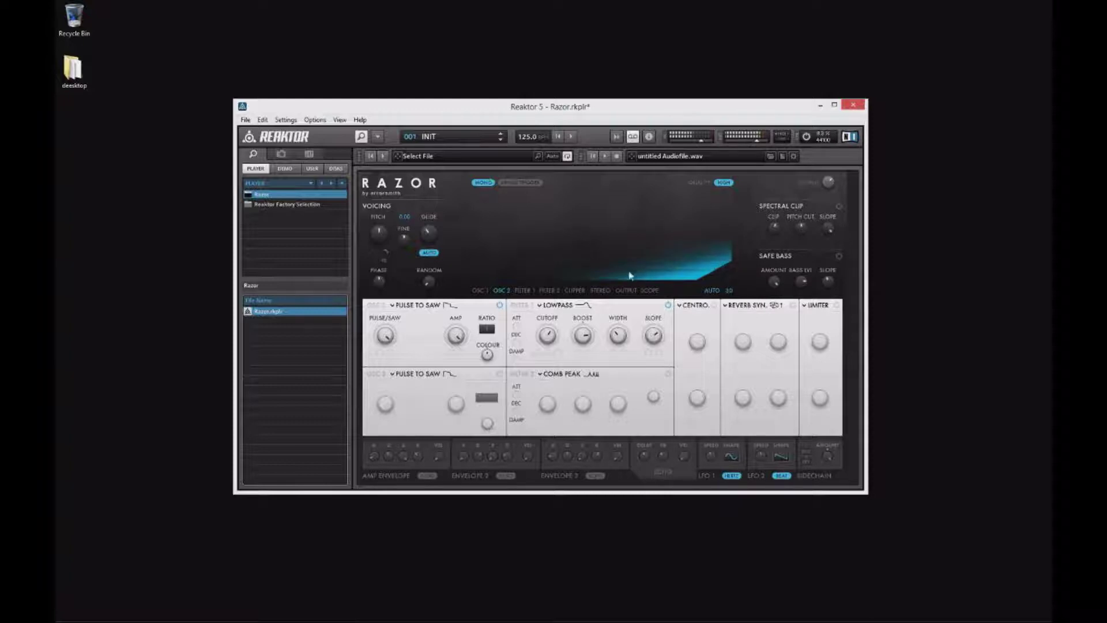
Step: Turn on Oscillator 2 as a Synced Noise source with Dynamic raised to 0.93
left_click(650, 291)
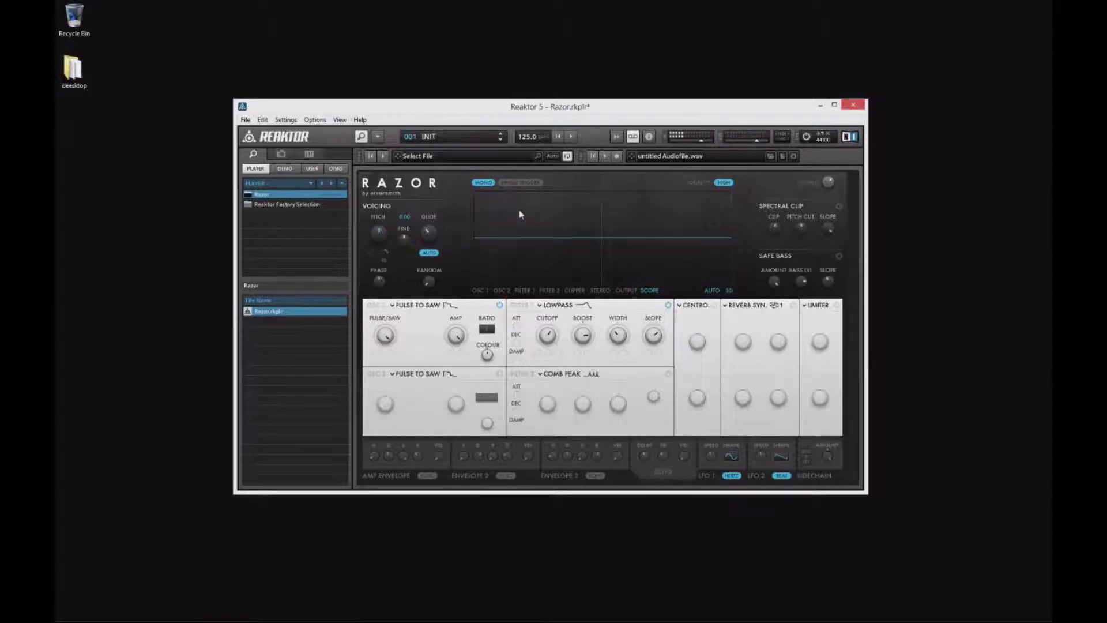
left_click(499, 374)
left_click(452, 374)
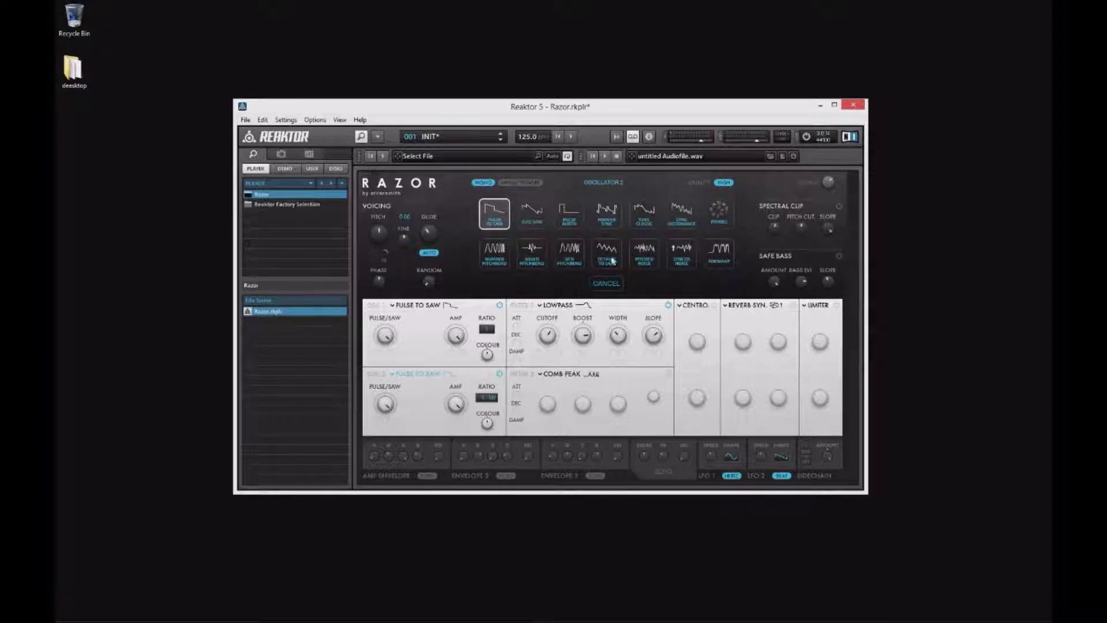
left_click(680, 253)
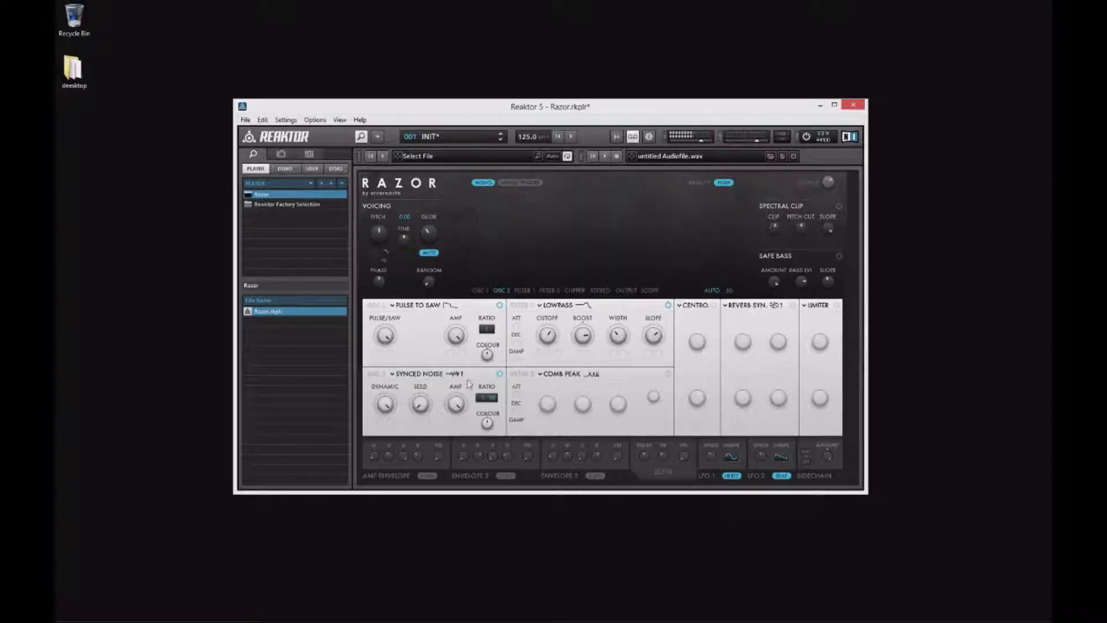
left_click_drag(383, 407, 384, 416)
Step: Switch on Filter 1 and the Comb Peak filter with the oscilloscope view showing
left_click(669, 306)
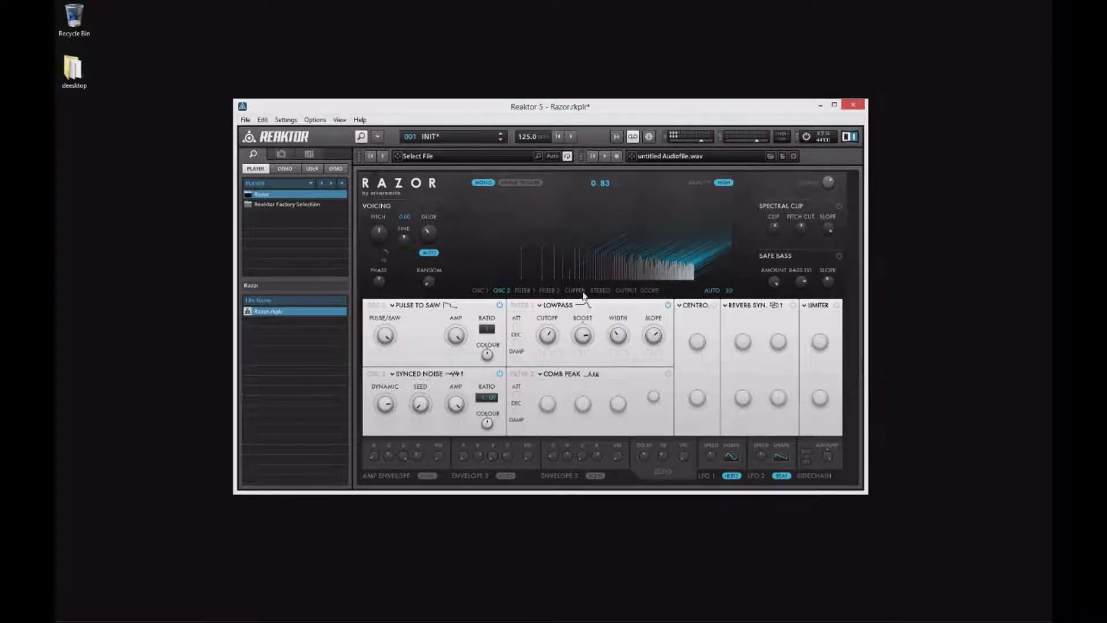
left_click(649, 290)
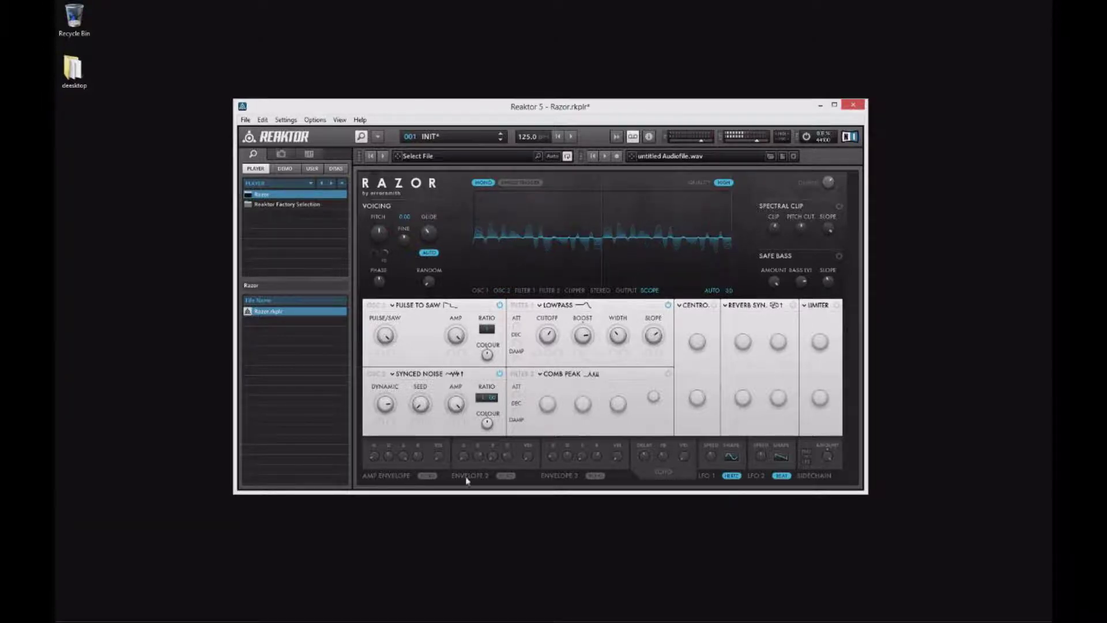
left_click(668, 373)
Step: Raise the Comb Peak cutoff from 73 to 80 and turn its phase down to 0.68
left_click(557, 399)
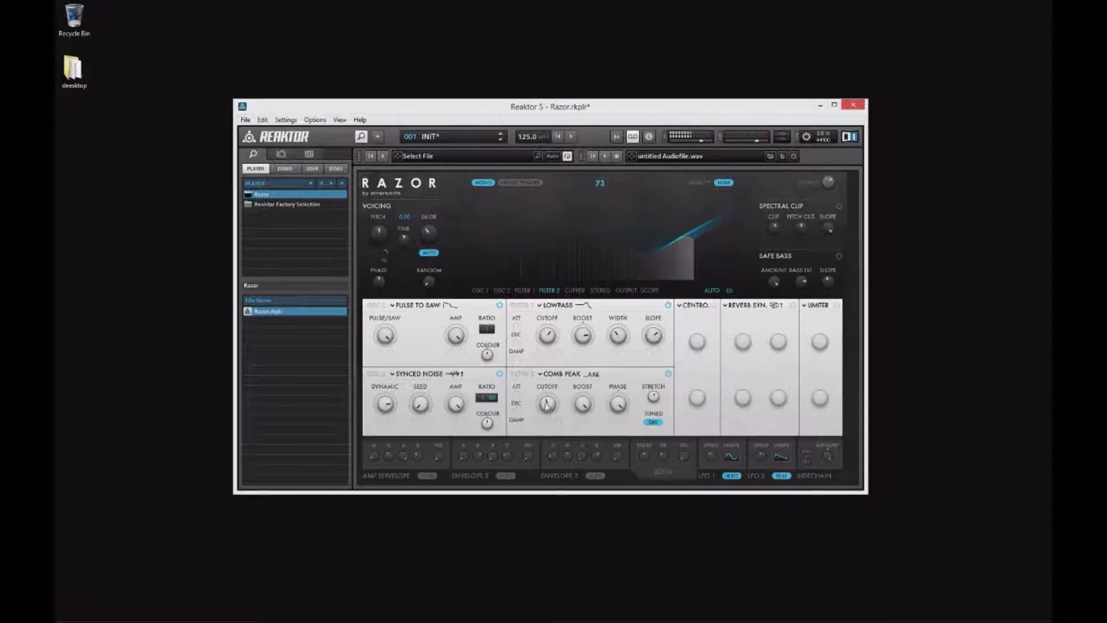
left_click_drag(547, 406, 549, 407)
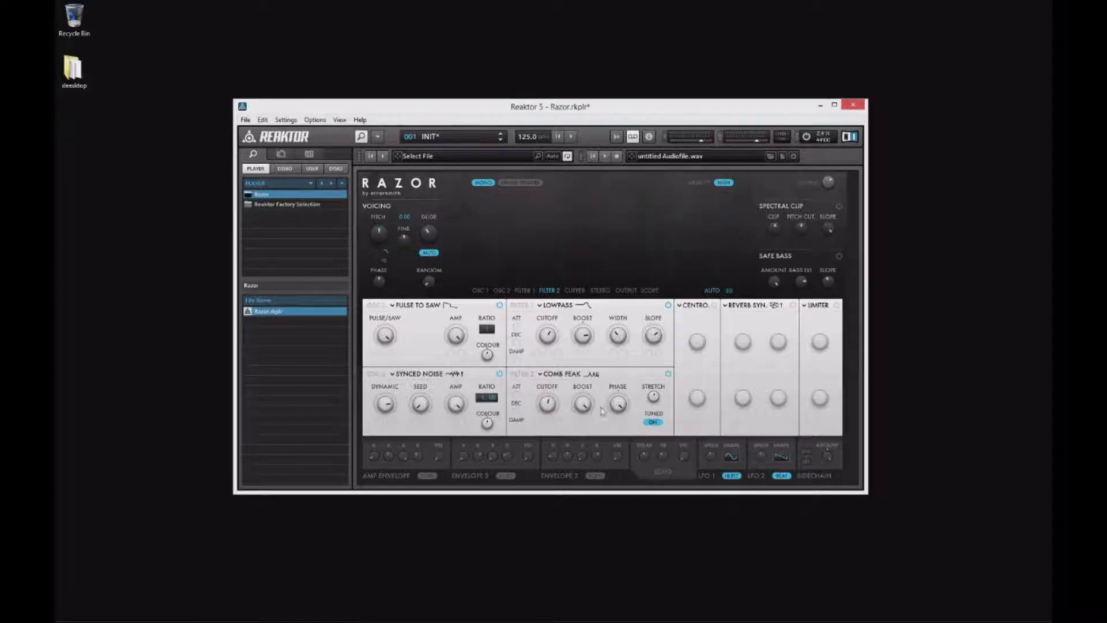
mouse_move(627, 408)
left_mouse_down()
mouse_move(618, 464)
mouse_move(626, 372)
mouse_move(617, 416)
left_mouse_up()
Step: Assign a modulation source to the Comb Peak phase with a depth of -58
left_click(611, 430)
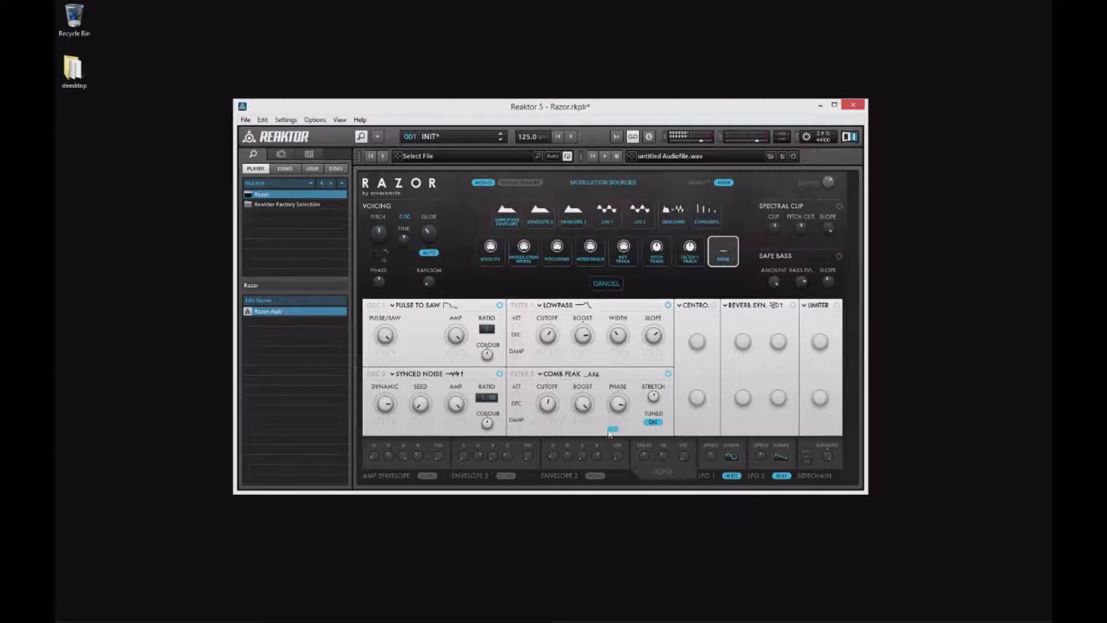
left_click(517, 213)
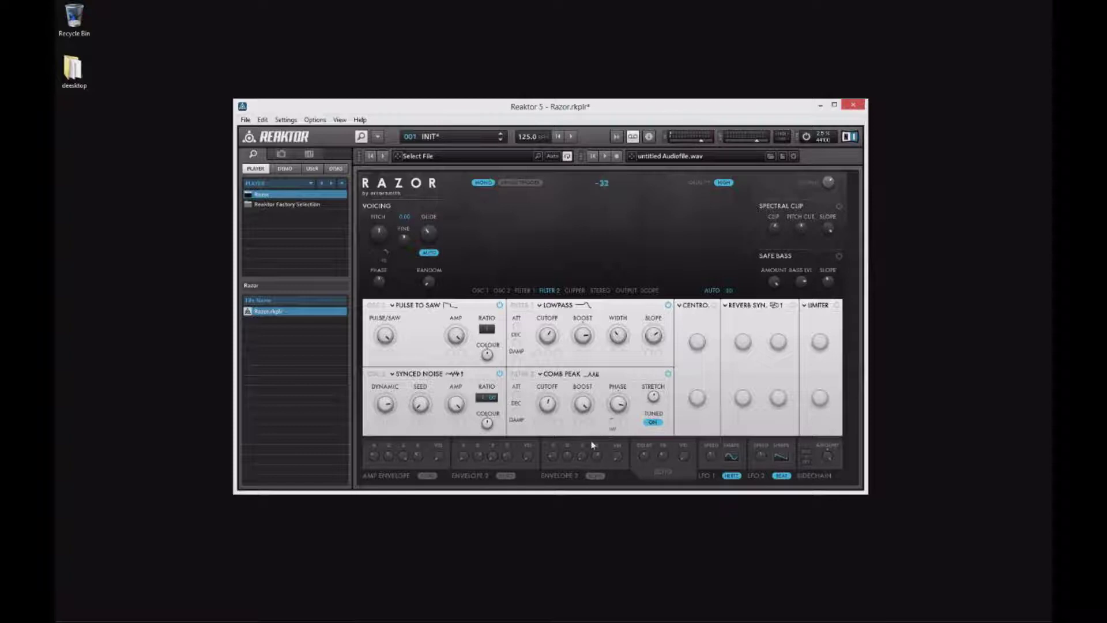
left_click_drag(607, 427, 610, 432)
left_click_drag(610, 430, 636, 424)
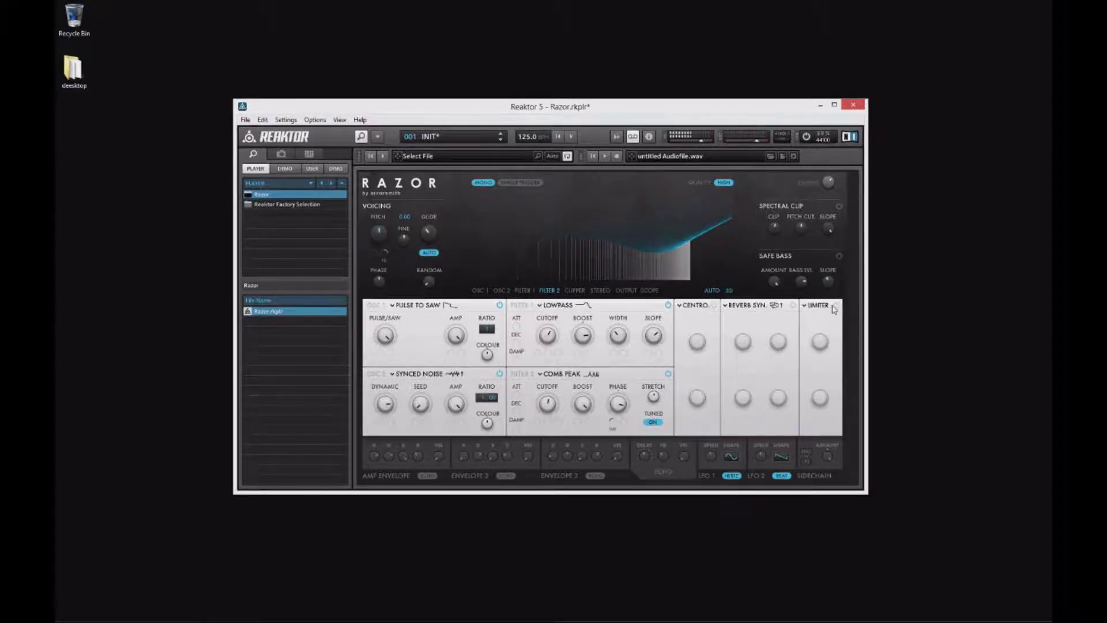
left_click(826, 307)
Step: Replace the Limiter in the last effect slot with Clipped Compression (Comp2)
left_click(606, 234)
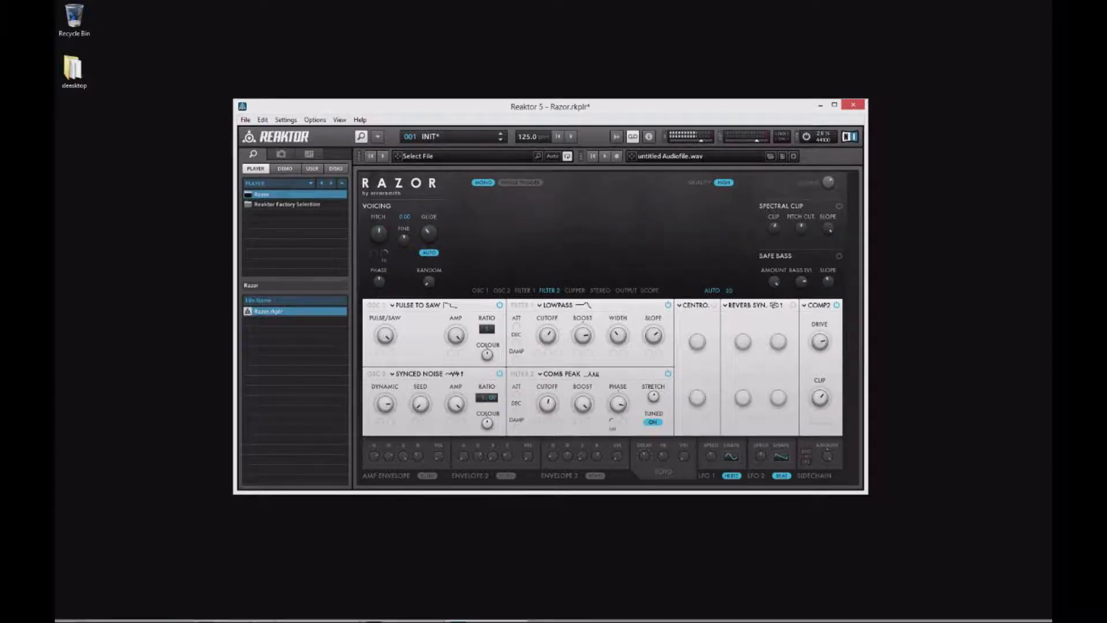
mouse_move(331, 601)
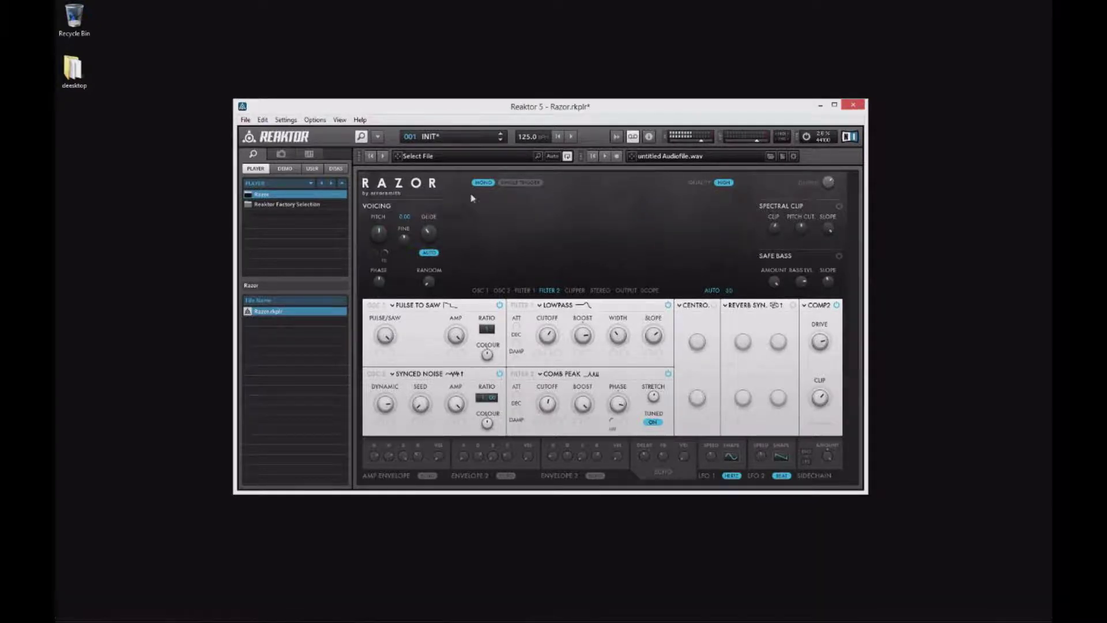
mouse_move(445, 618)
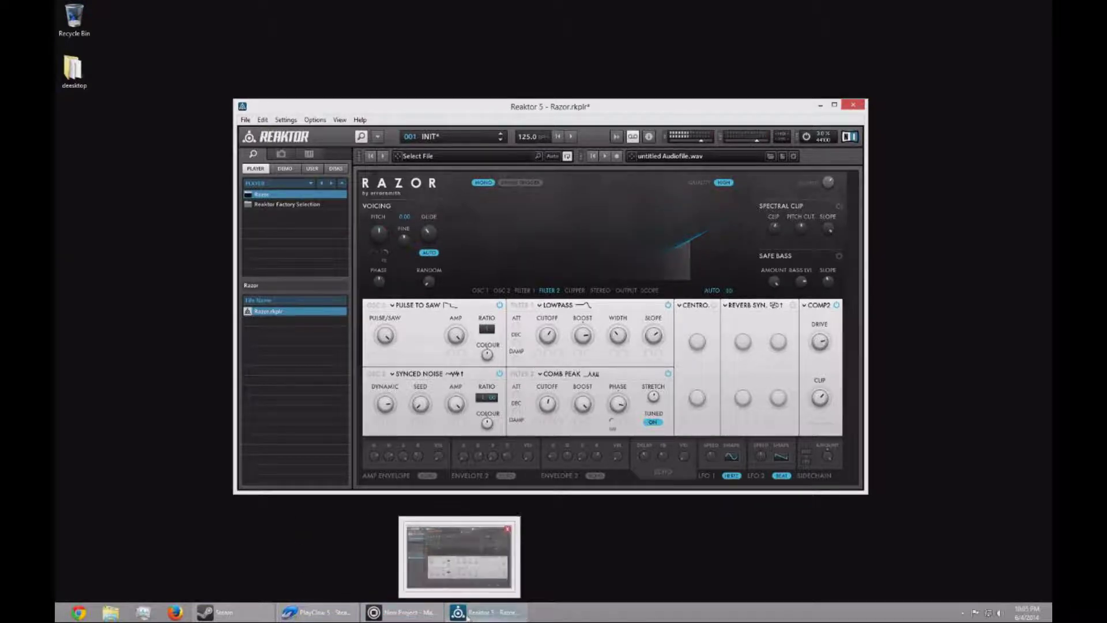
Step: Name the recorder file coolsound.wav and start capturing Razor's output
mouse_move(503, 618)
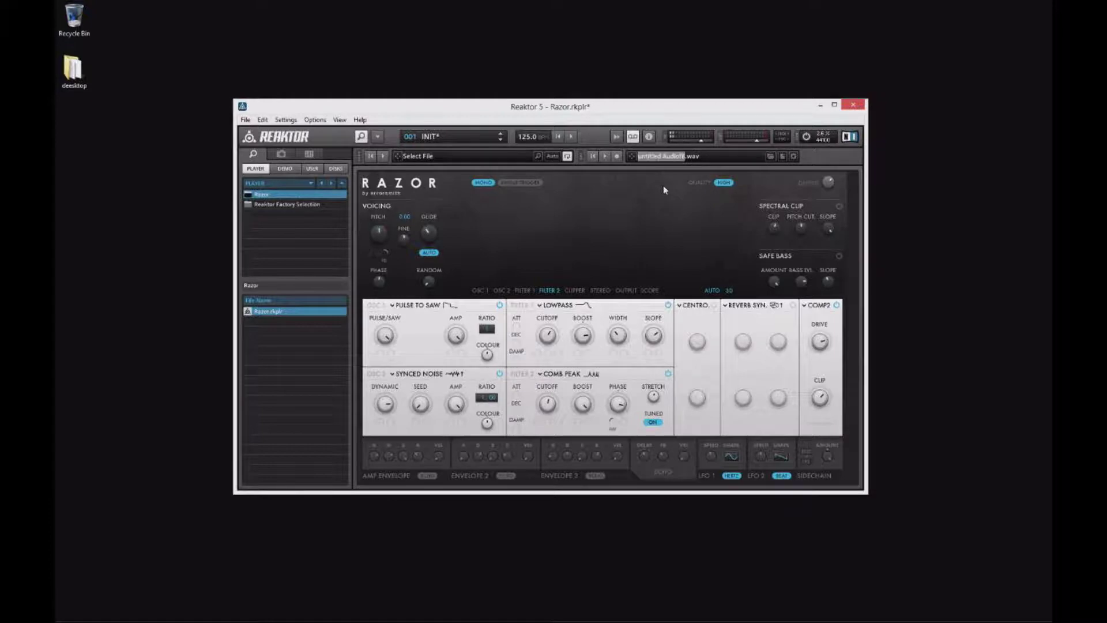
type("ound")
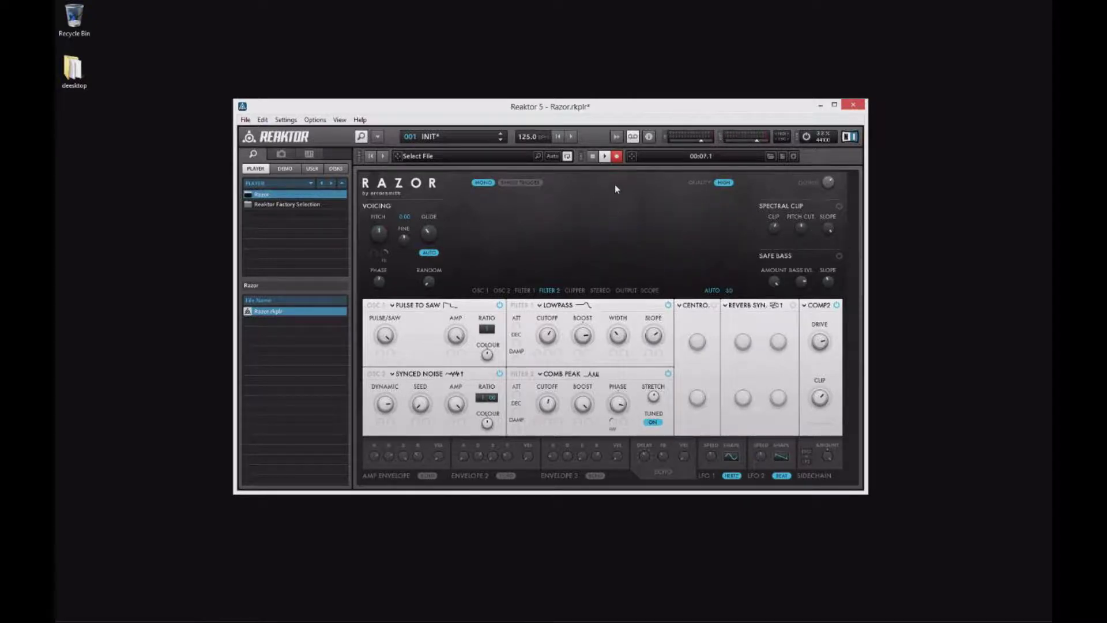
mouse_move(302, 618)
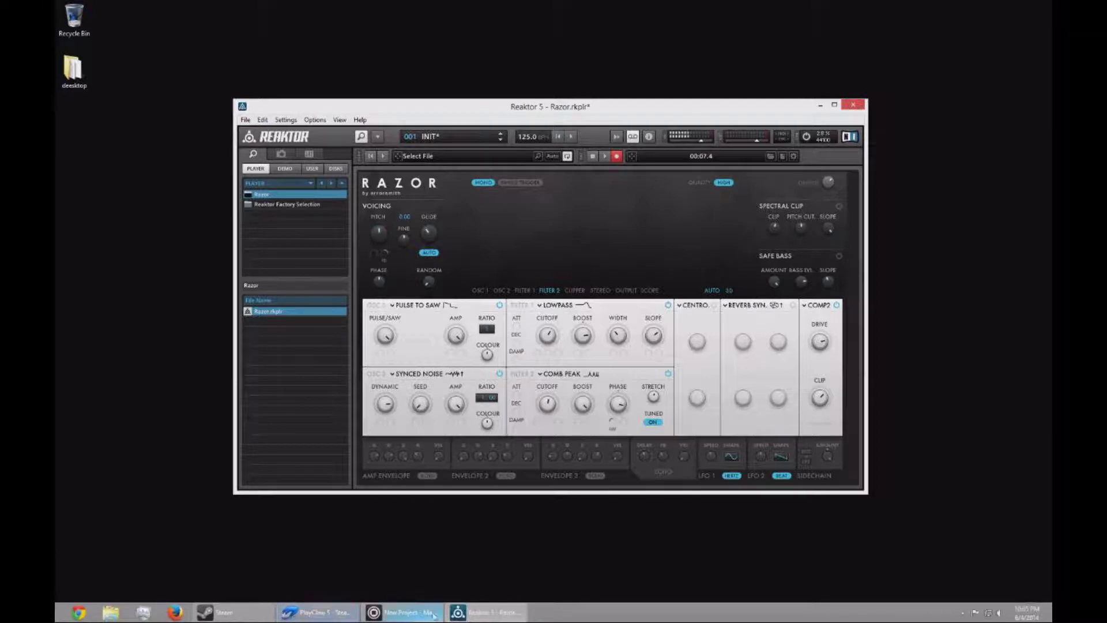
Step: Load Snare 808 3 into Sound 2 and add two snare hits alternating with the castanets
left_click(403, 612)
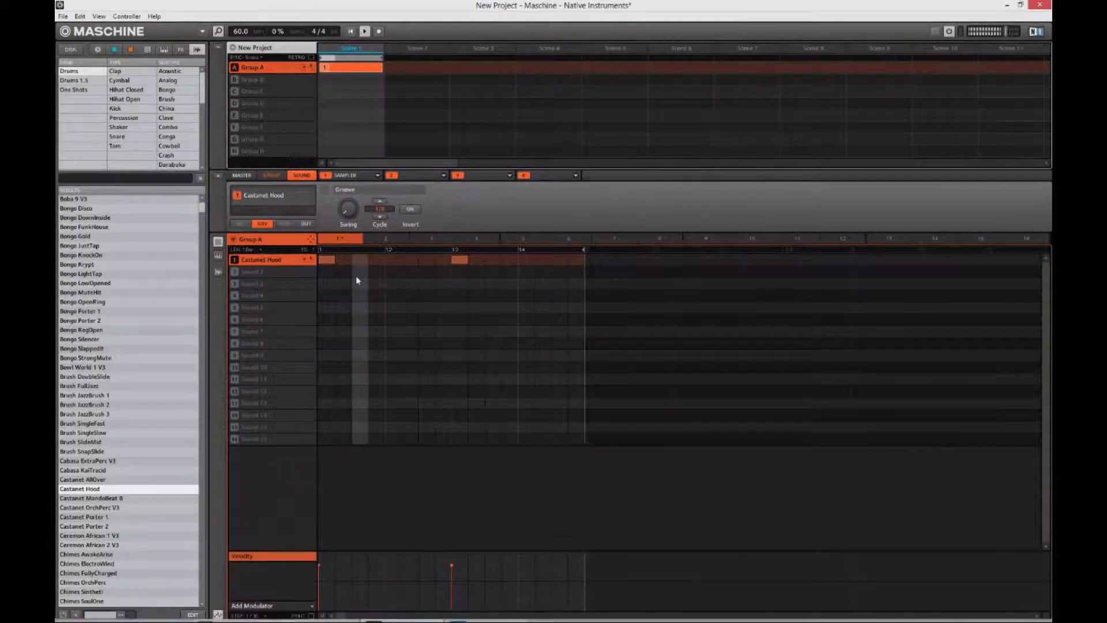
left_click(260, 272)
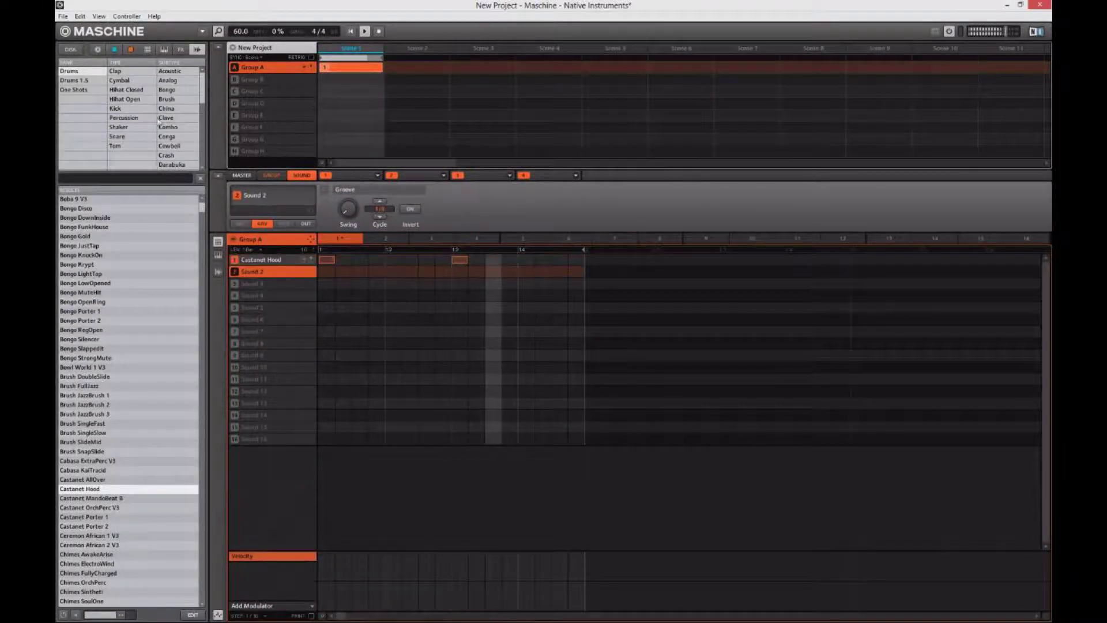
left_click(117, 137)
left_click(171, 136)
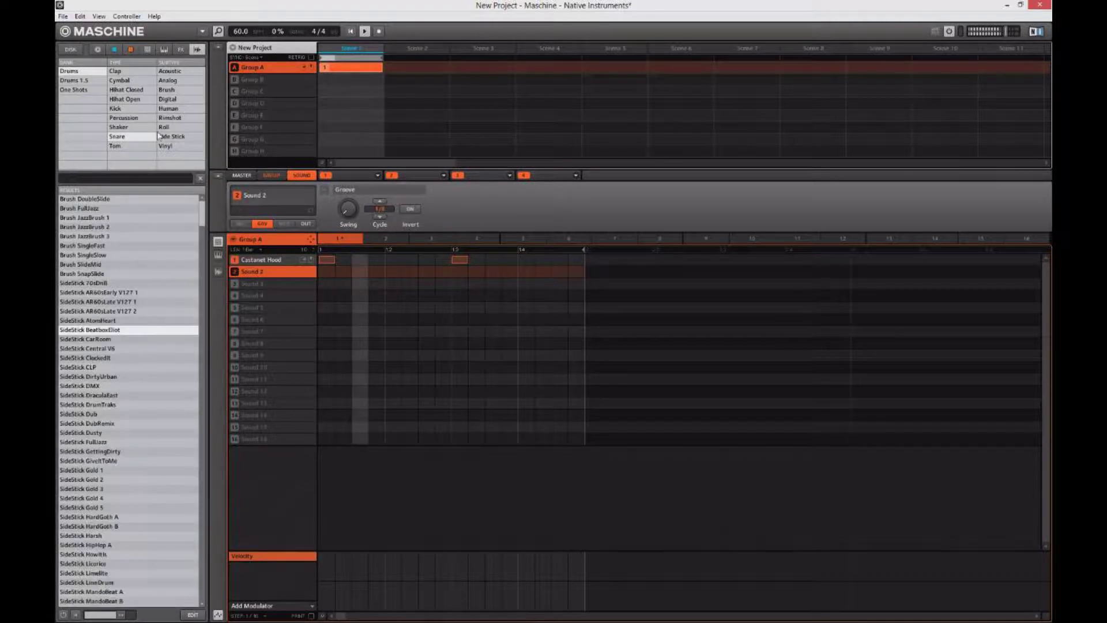
scroll(126, 496, "down", 6)
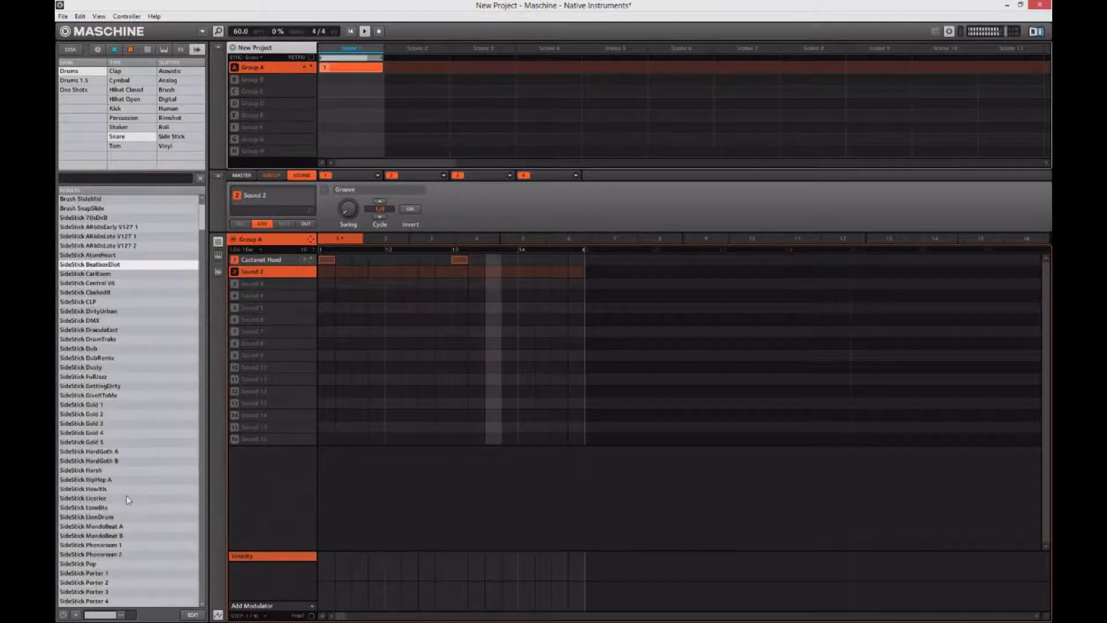
scroll(129, 507, "down", 8)
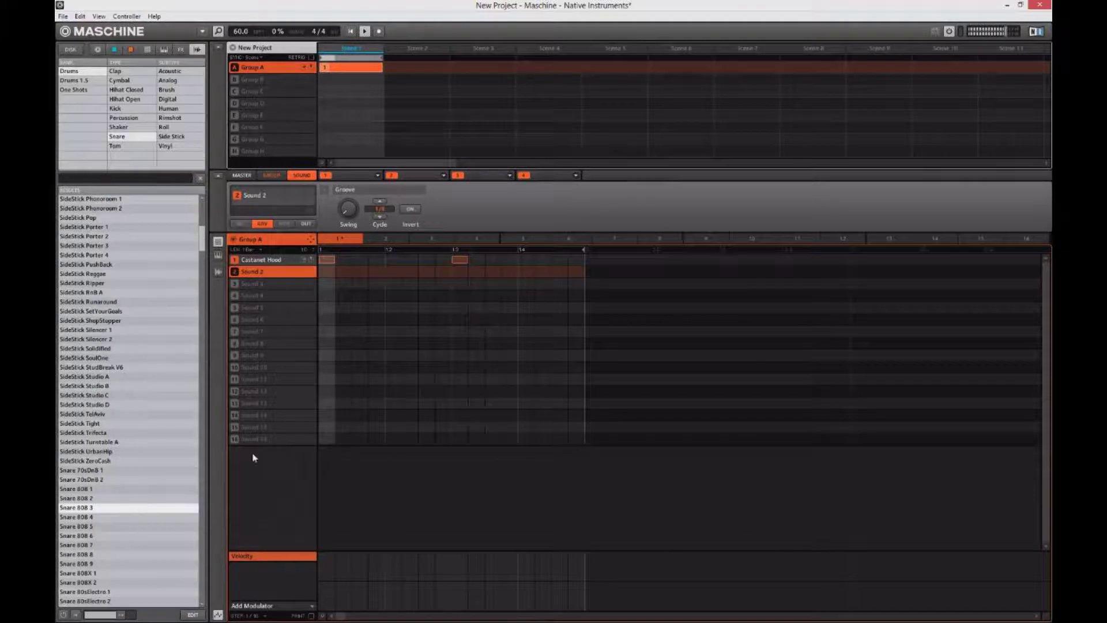
left_click(392, 272)
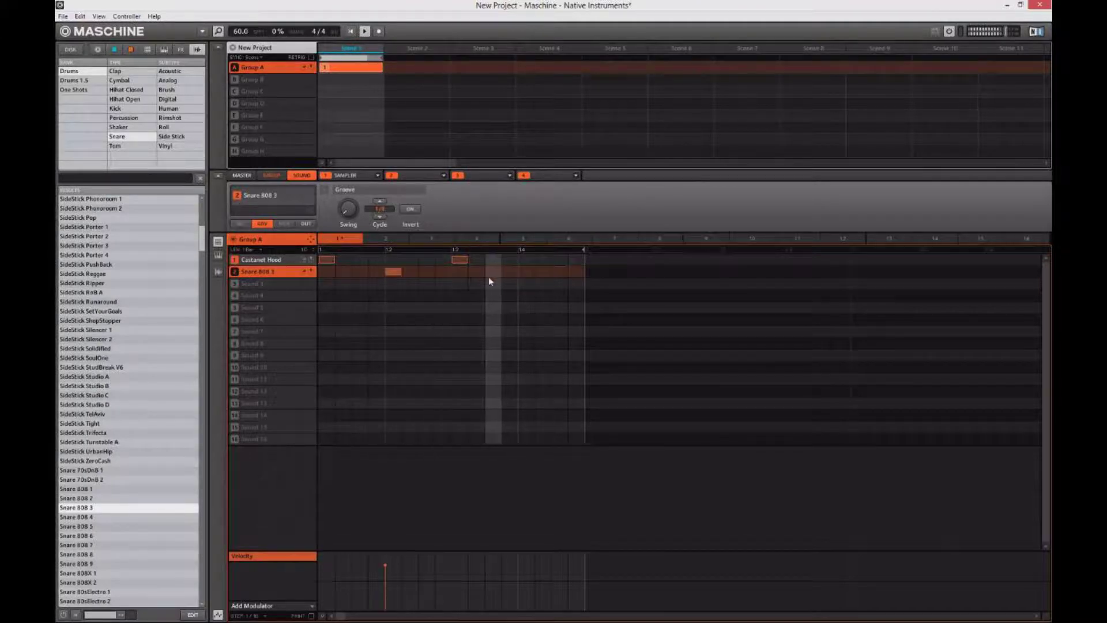
left_click(524, 271)
left_click(115, 71)
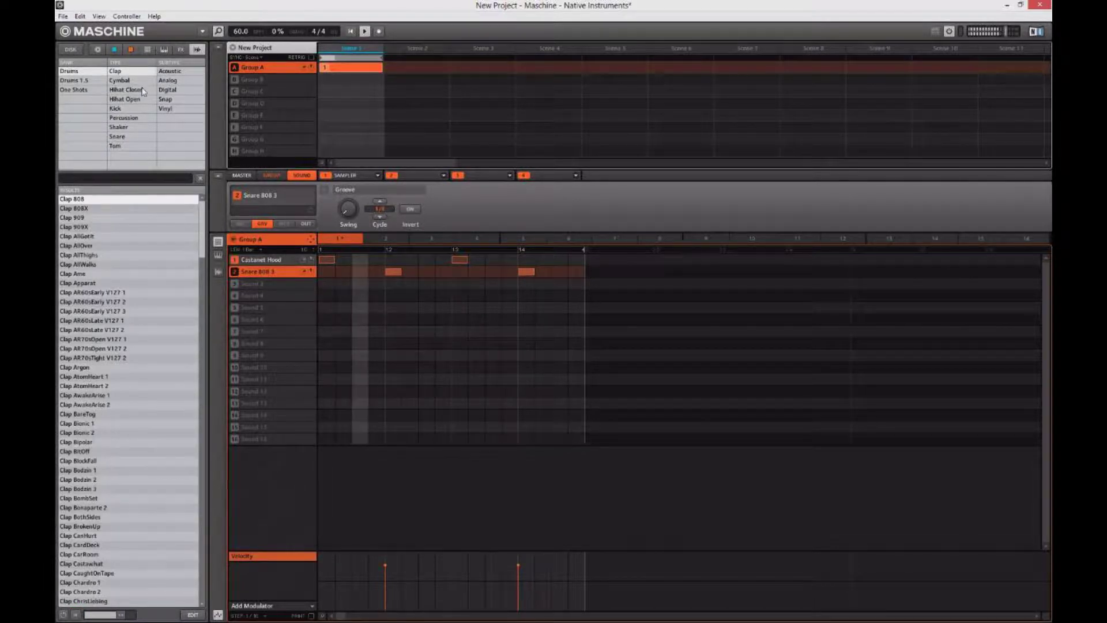
left_click(142, 91)
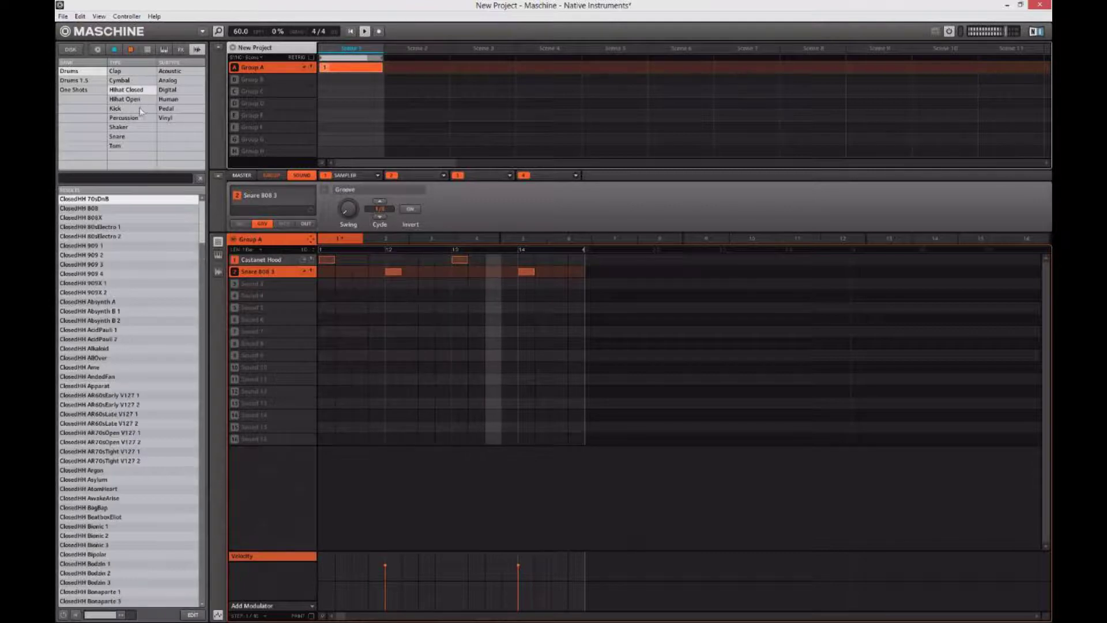
Step: Filter closed hi-hats to Analog and load ClosedHH Smooth into the third sound slot
left_click(181, 81)
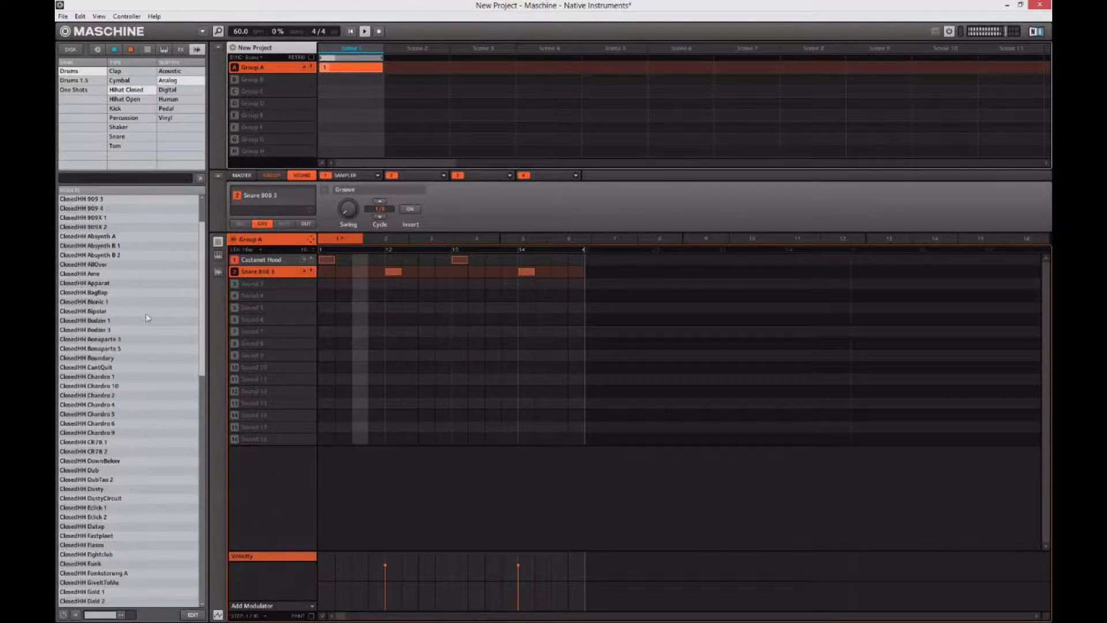
scroll(148, 318, "down", 13)
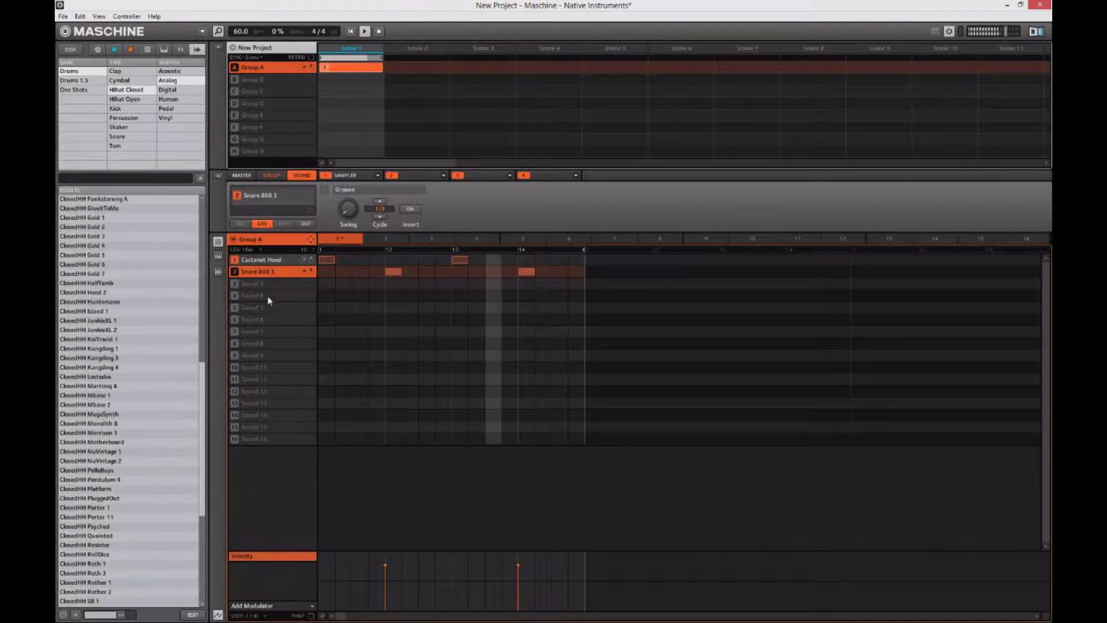
left_click(252, 283)
scroll(124, 519, "down", 4)
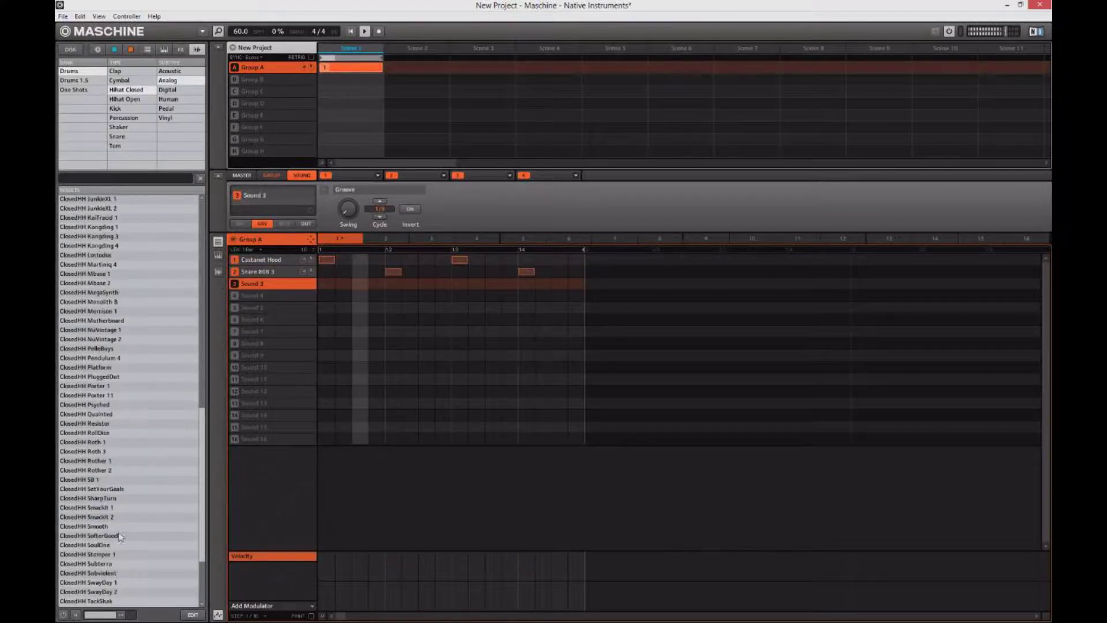
double_click(119, 526)
Step: Enter eight hi-hat notes on steps 1, 3, 5, 7, 9, 11, 13 and 15
left_click(327, 283)
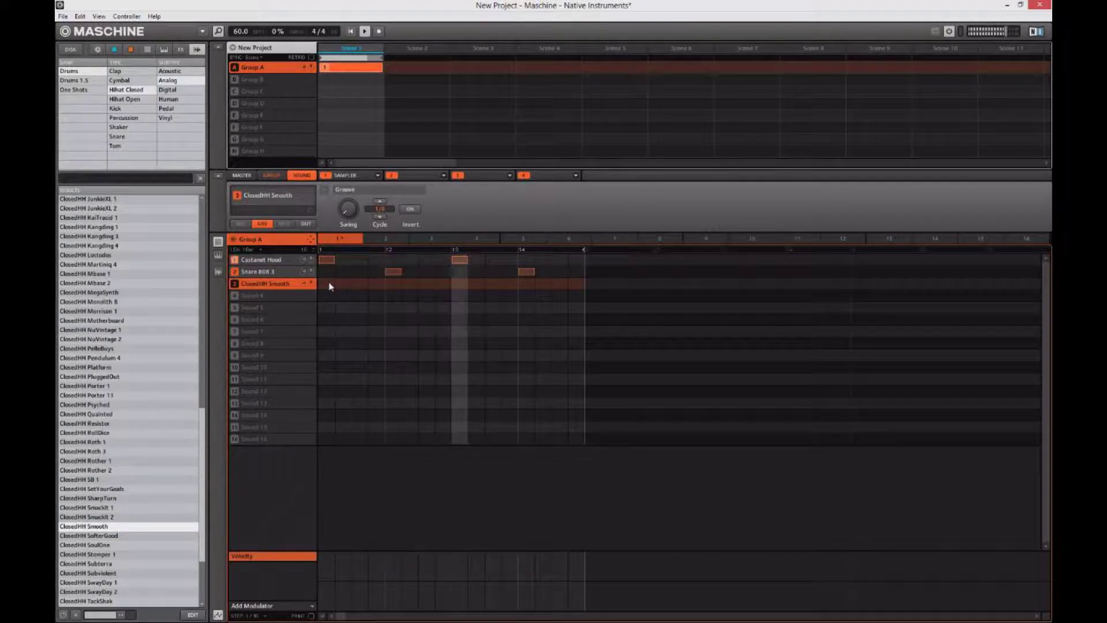
left_click(364, 284)
left_click(389, 283)
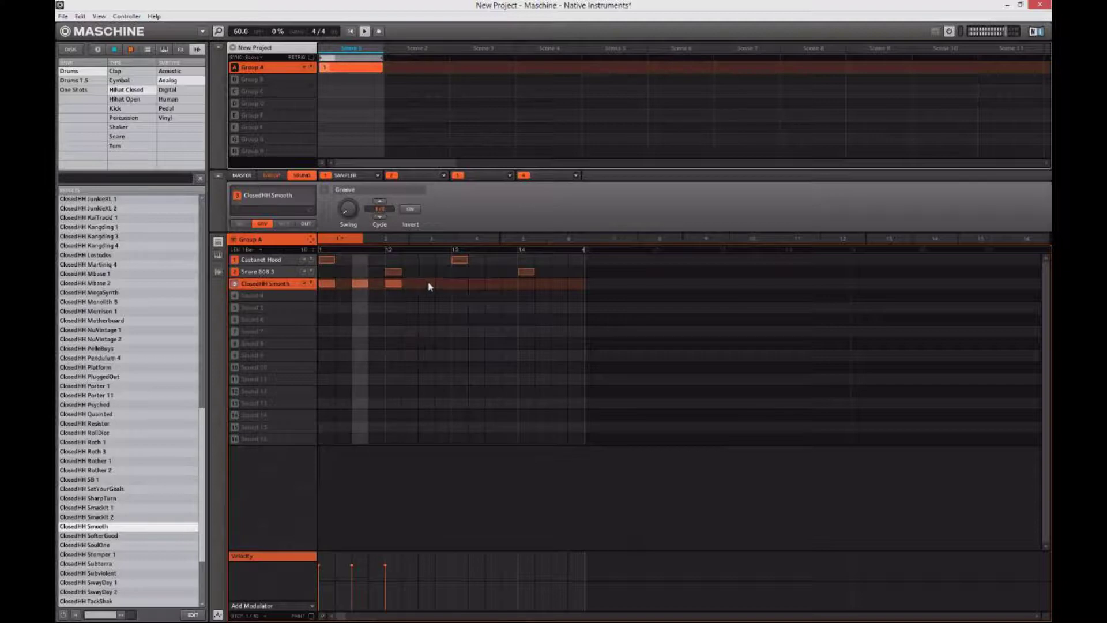
left_click(427, 284)
left_click(460, 284)
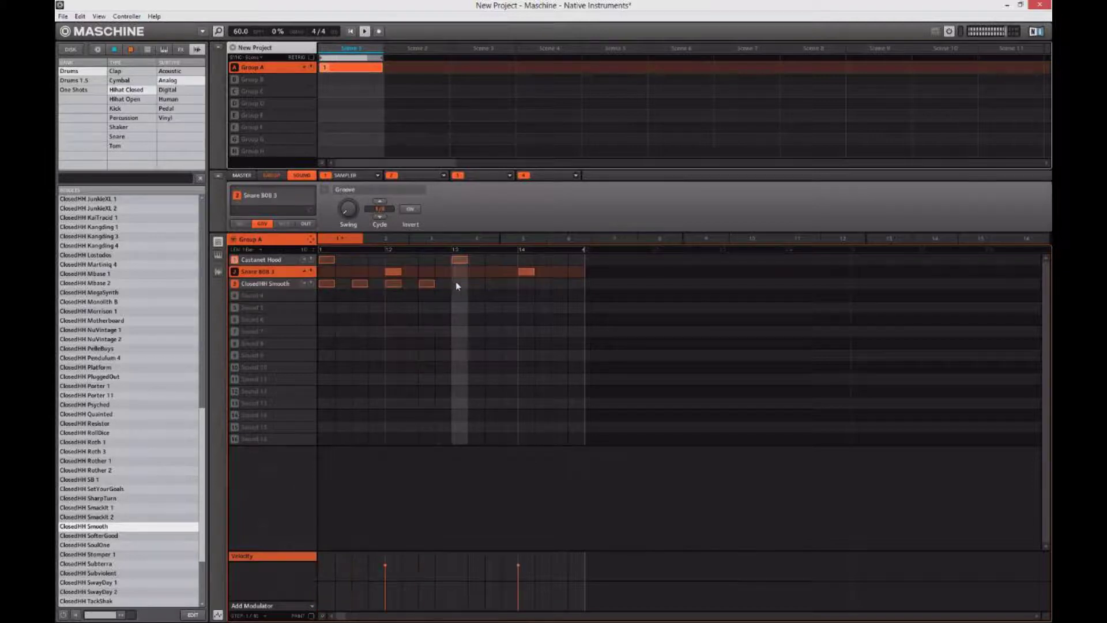
left_click(493, 284)
left_click(526, 284)
left_click(560, 284)
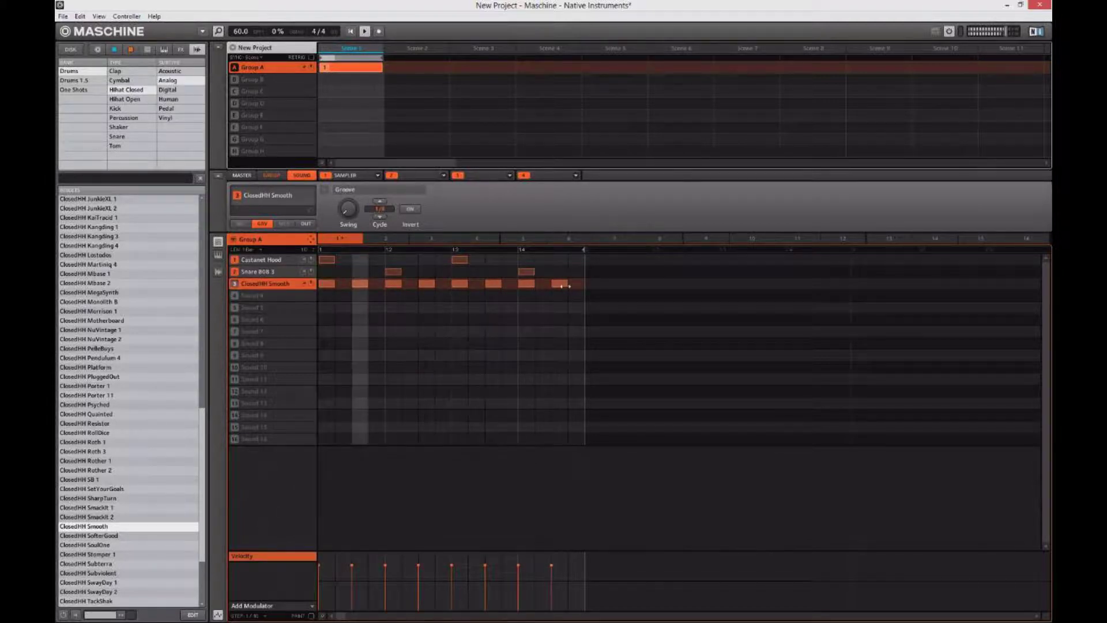
Step: Try ClosedHH Martiniq 4 and JunkieXL 1, settling on ClosedHH Chardro 4 for the hi-hat
scroll(154, 424, "down", 4)
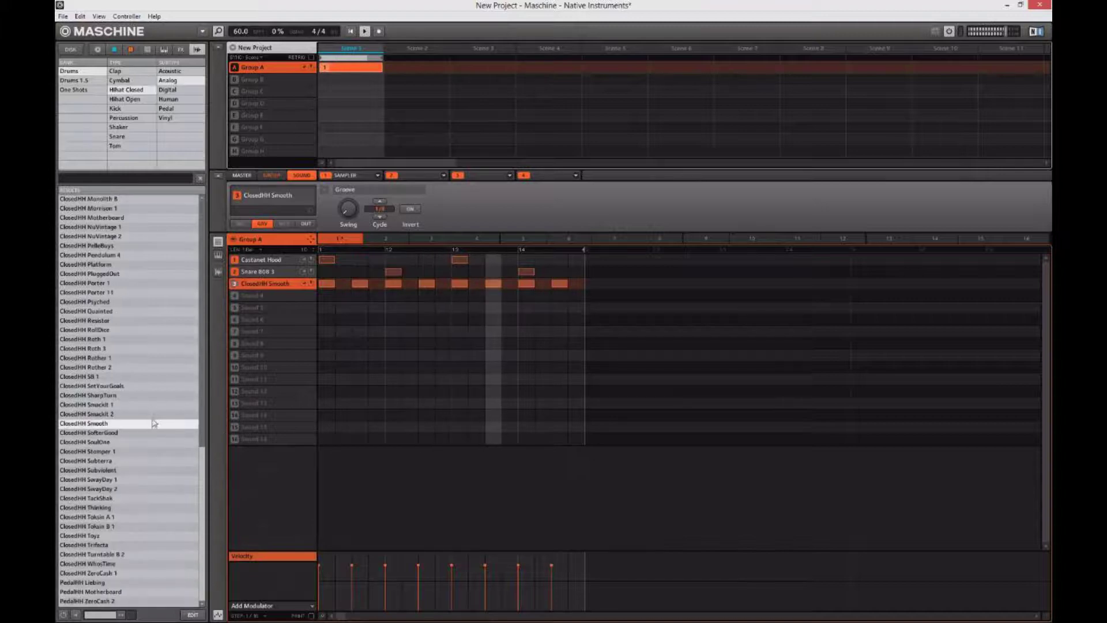
scroll(126, 306, "up", 5)
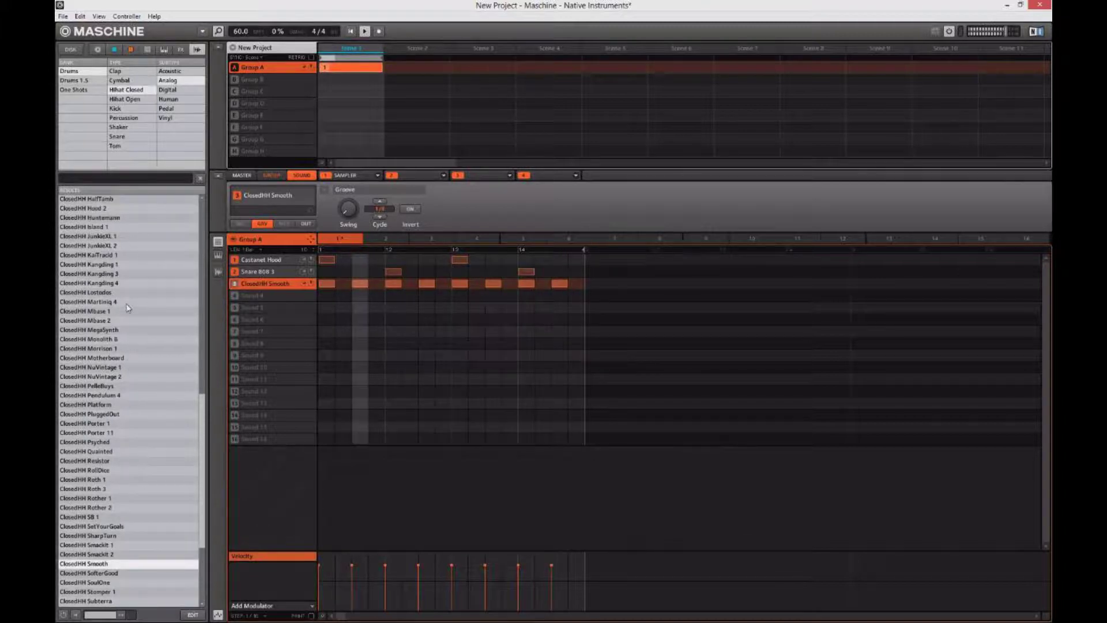
double_click(124, 301)
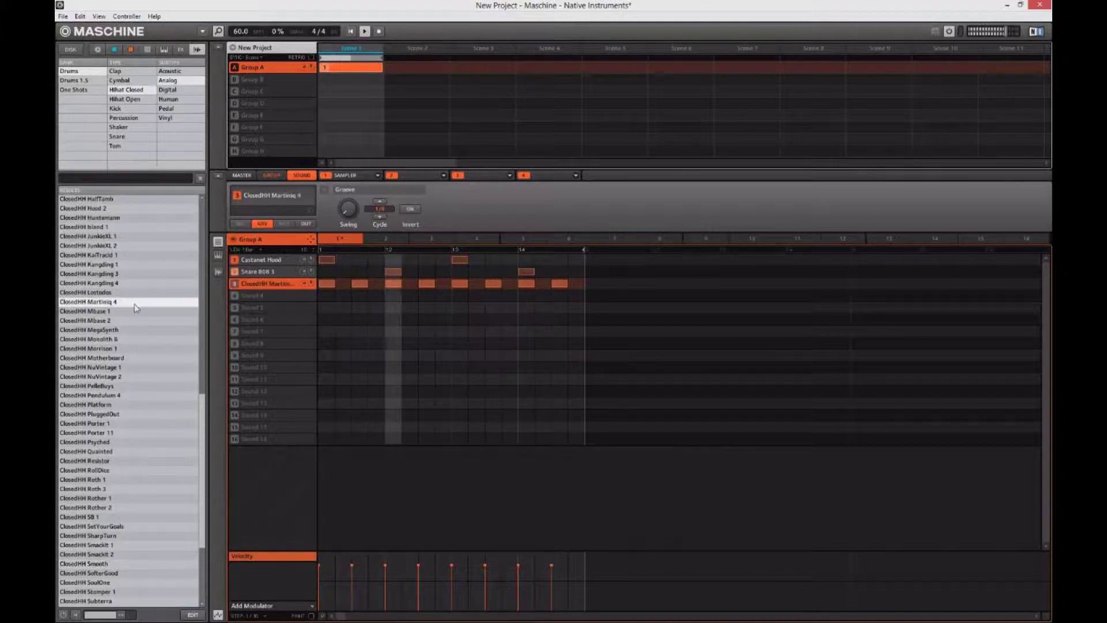
double_click(132, 236)
scroll(129, 236, "up", 3)
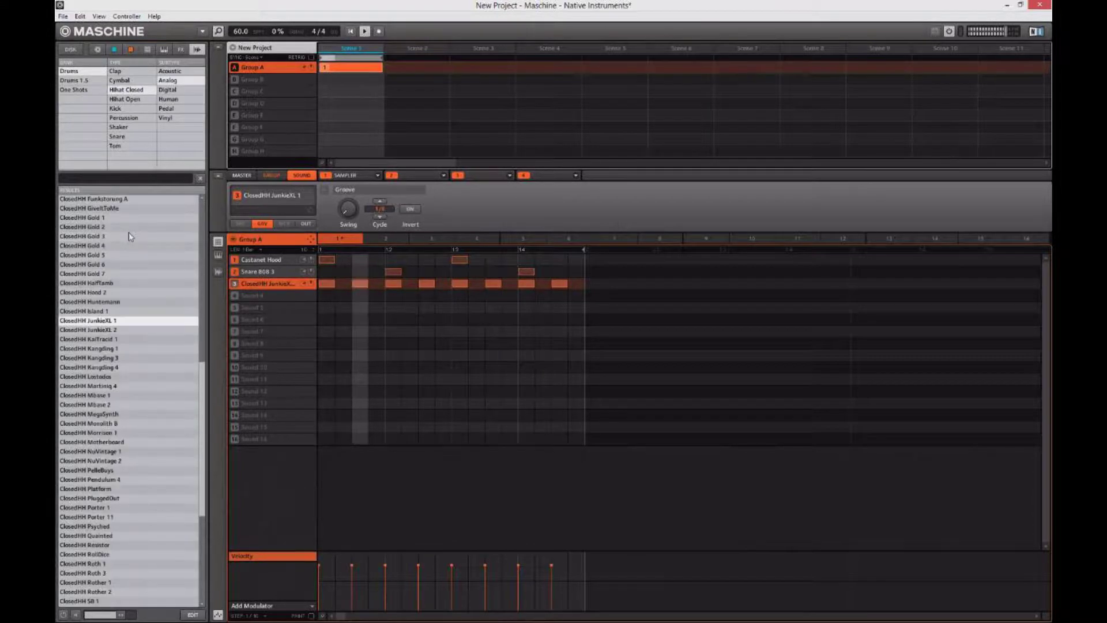
scroll(129, 234, "up", 8)
double_click(134, 246)
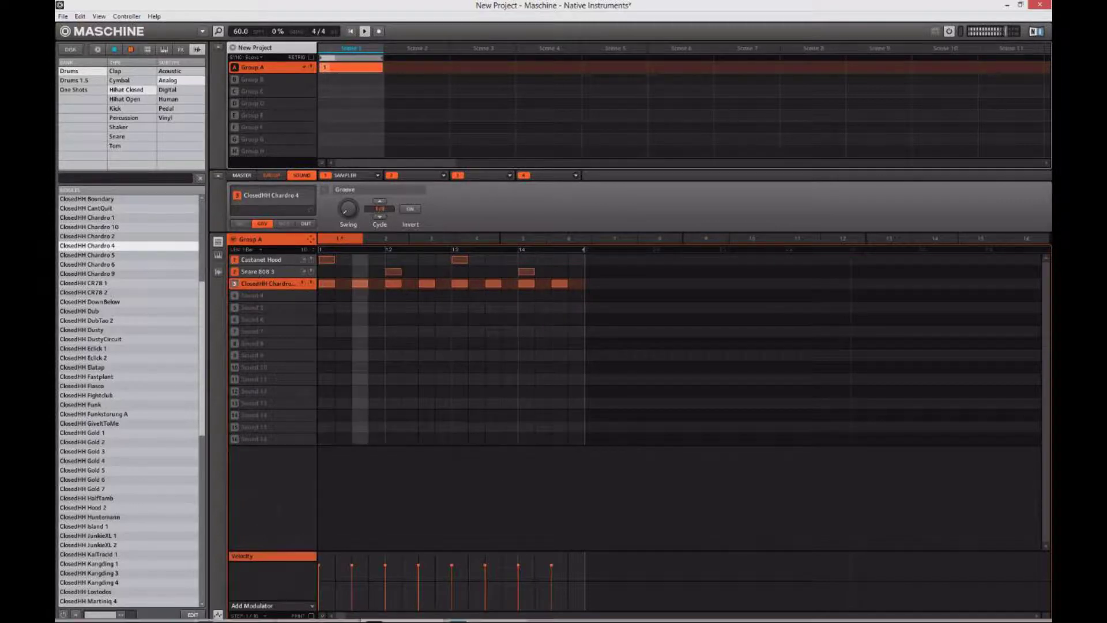
mouse_move(327, 618)
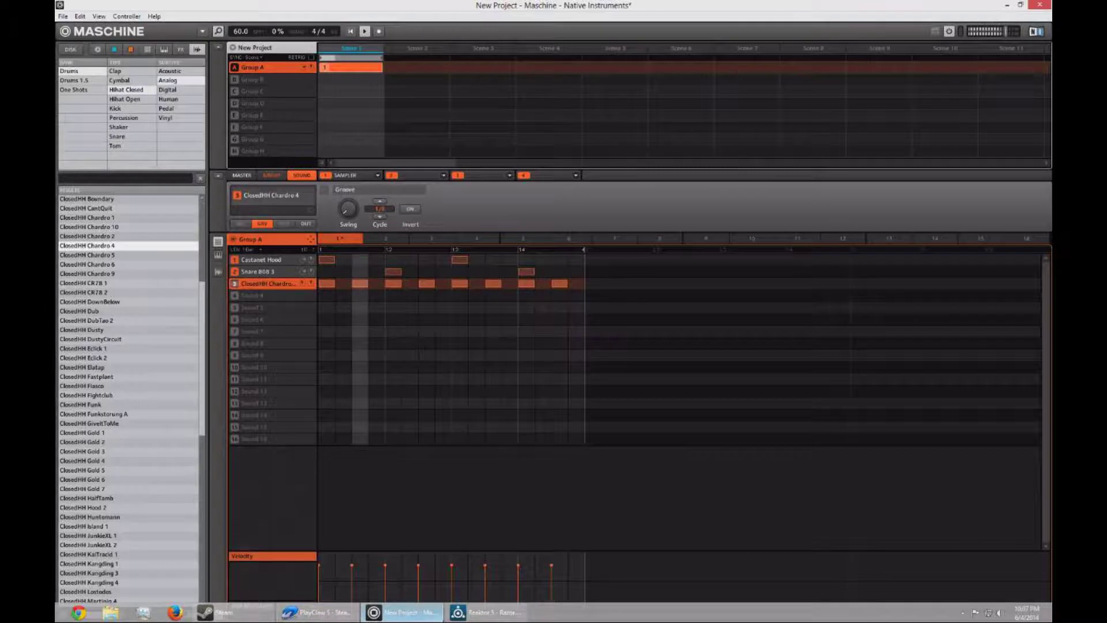
Step: Bring the Razor synth forward and lower its amp envelope attack
left_click(485, 612)
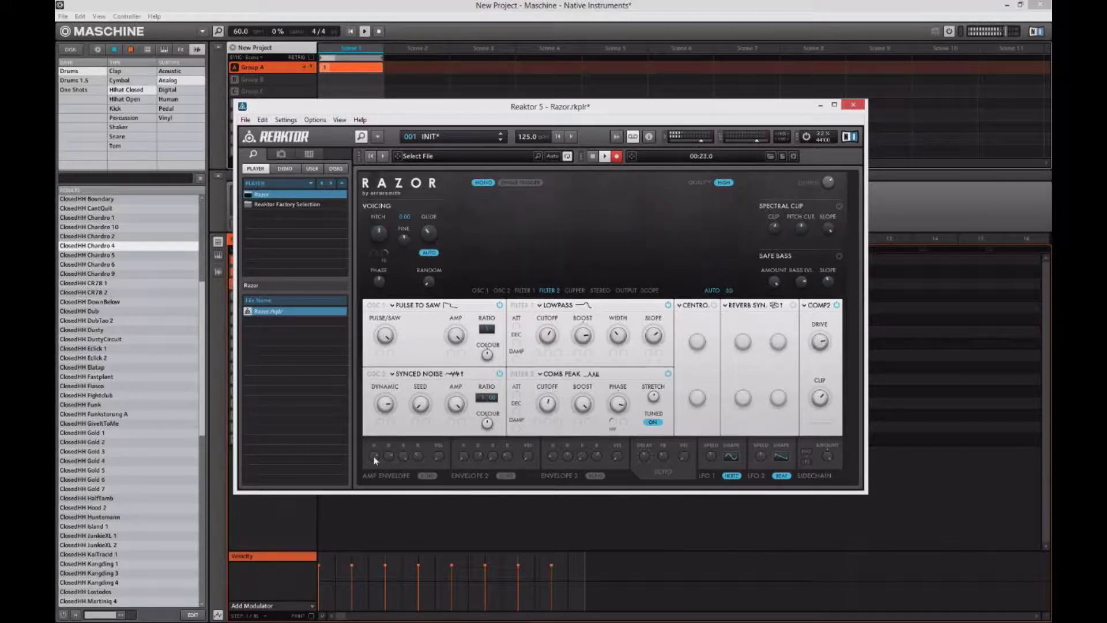
left_click_drag(375, 460, 377, 469)
Step: Leave the synth, select the empty Group B, and browse to the Sounds folder on disk
left_click(820, 105)
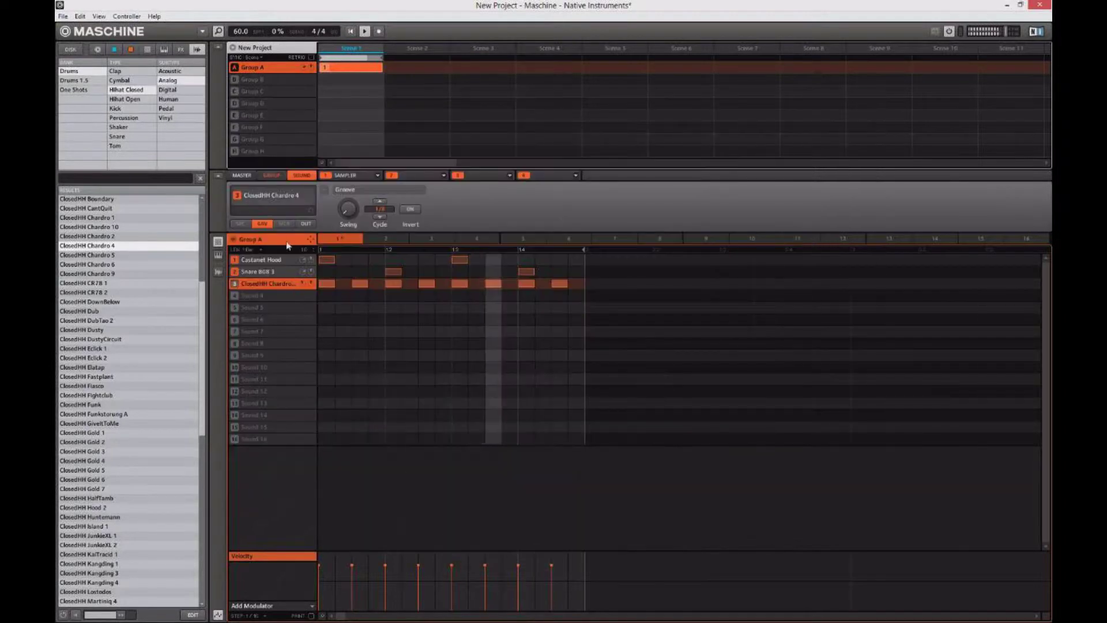
left_click(254, 80)
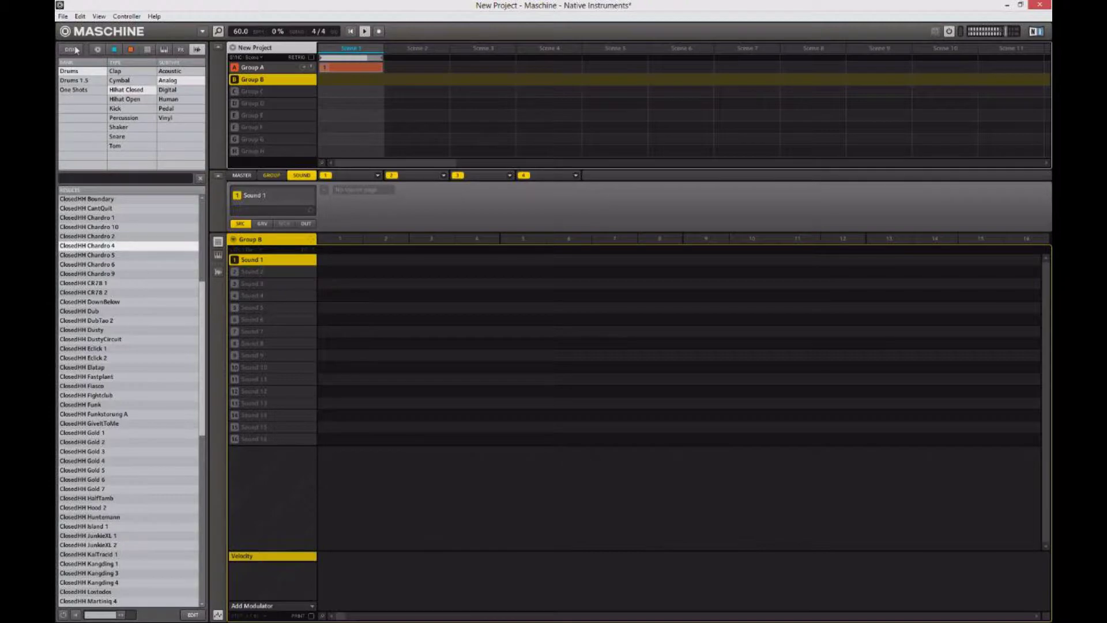
left_click(70, 49)
left_click(144, 49)
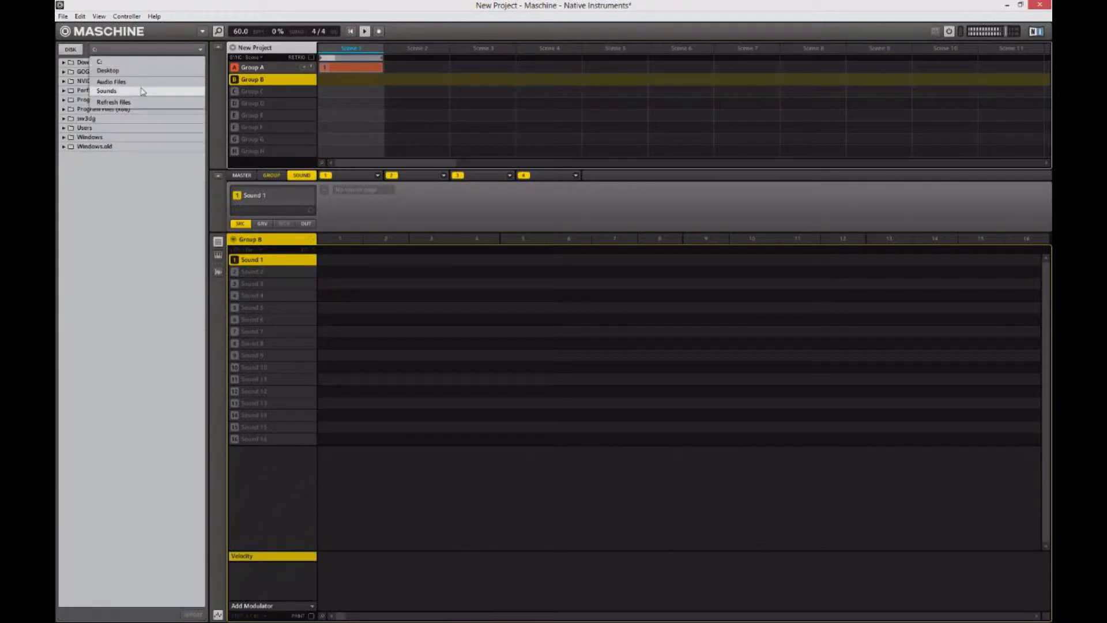
left_click(143, 91)
left_click(138, 51)
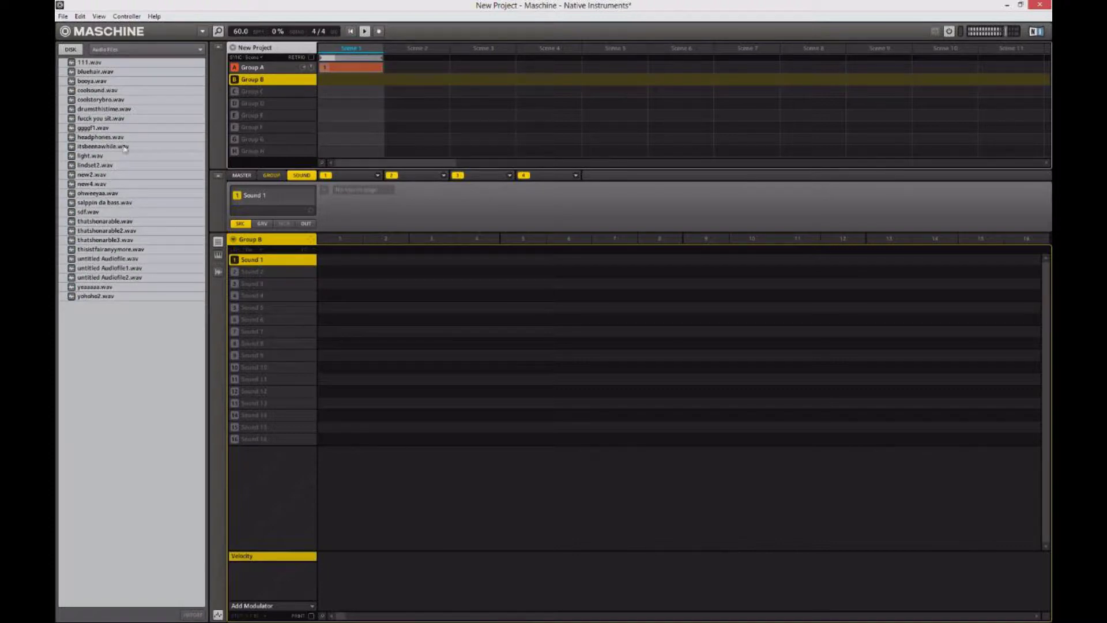
Step: Load coolsound.wav into Group B's first sound, create its first pattern, and show slicing
left_click(118, 91)
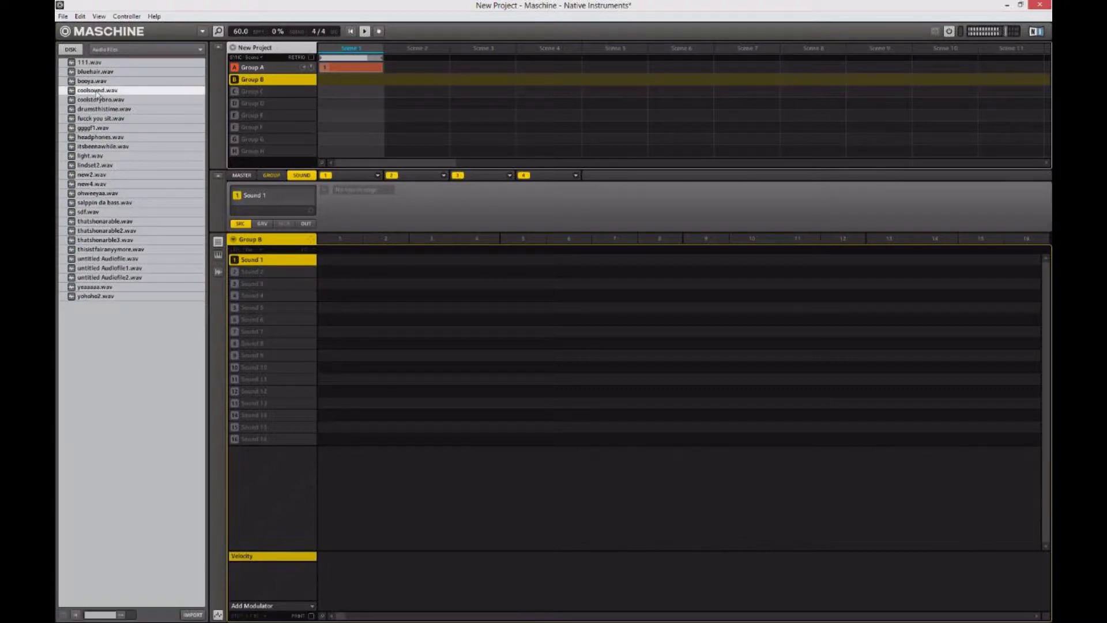
left_click(333, 245)
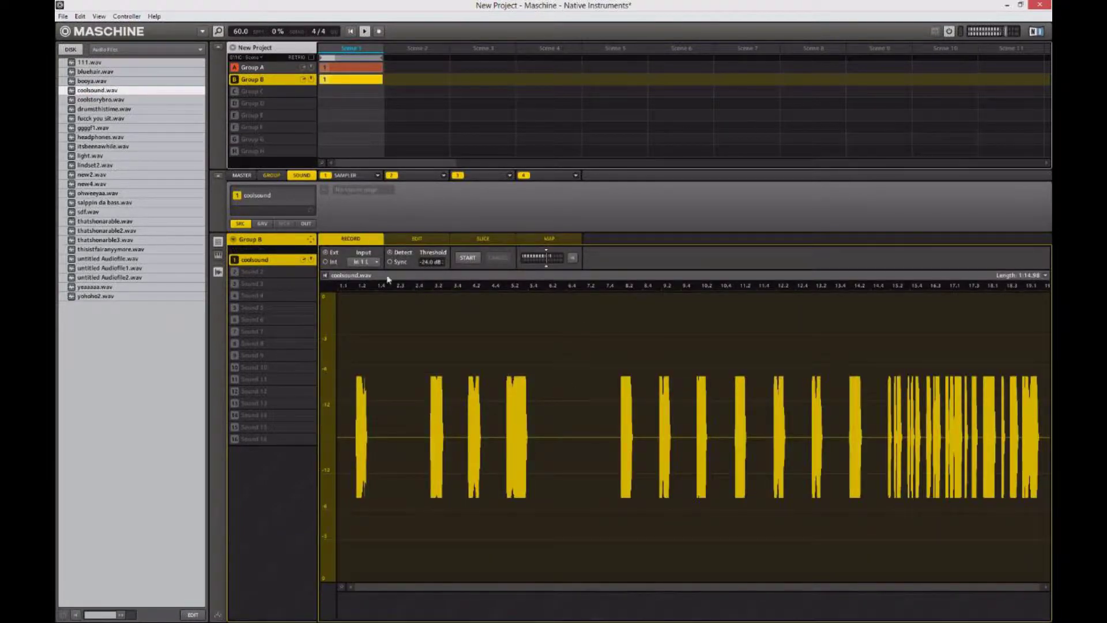
left_click(481, 240)
Step: Slice coolsound.wav by Detect mode and make a trimmed slice the renamed second sound, shoohwa
left_click(340, 263)
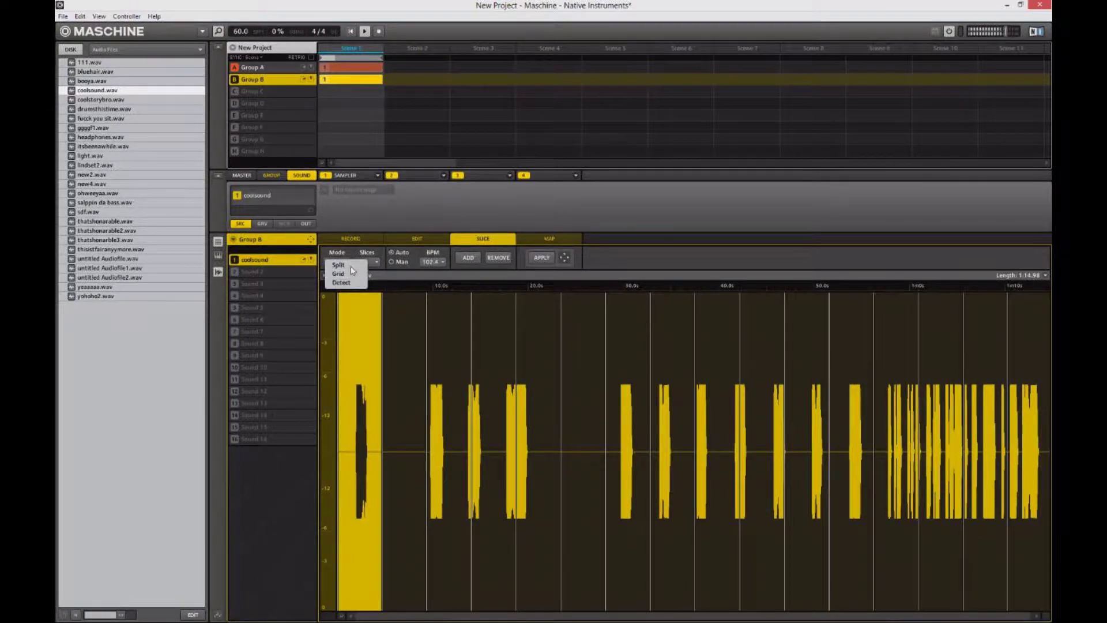
left_click(340, 282)
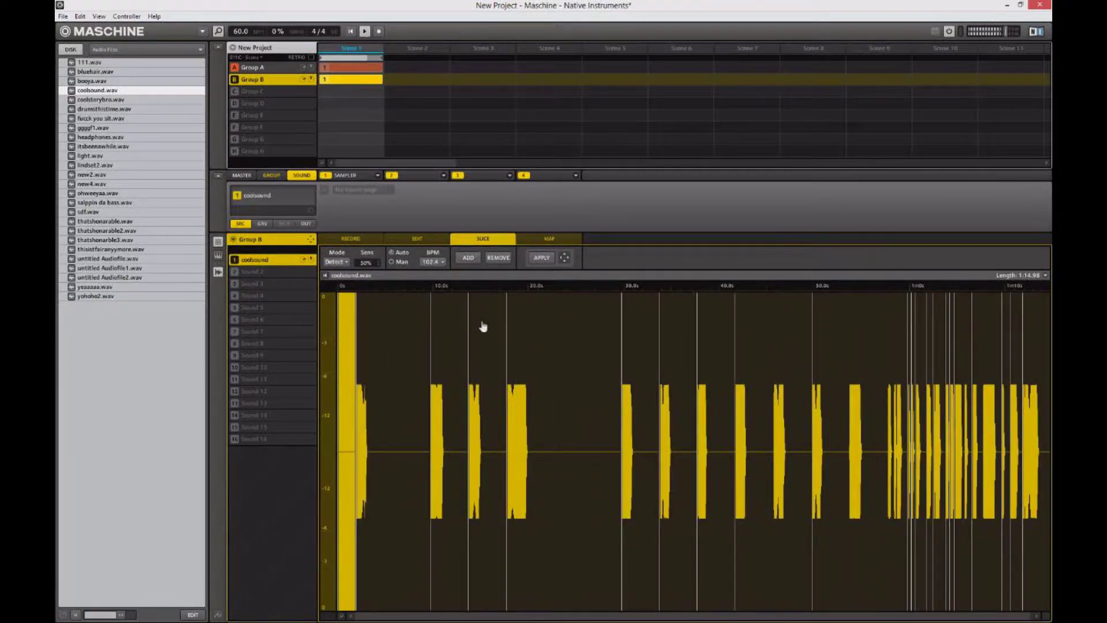
left_click(395, 338)
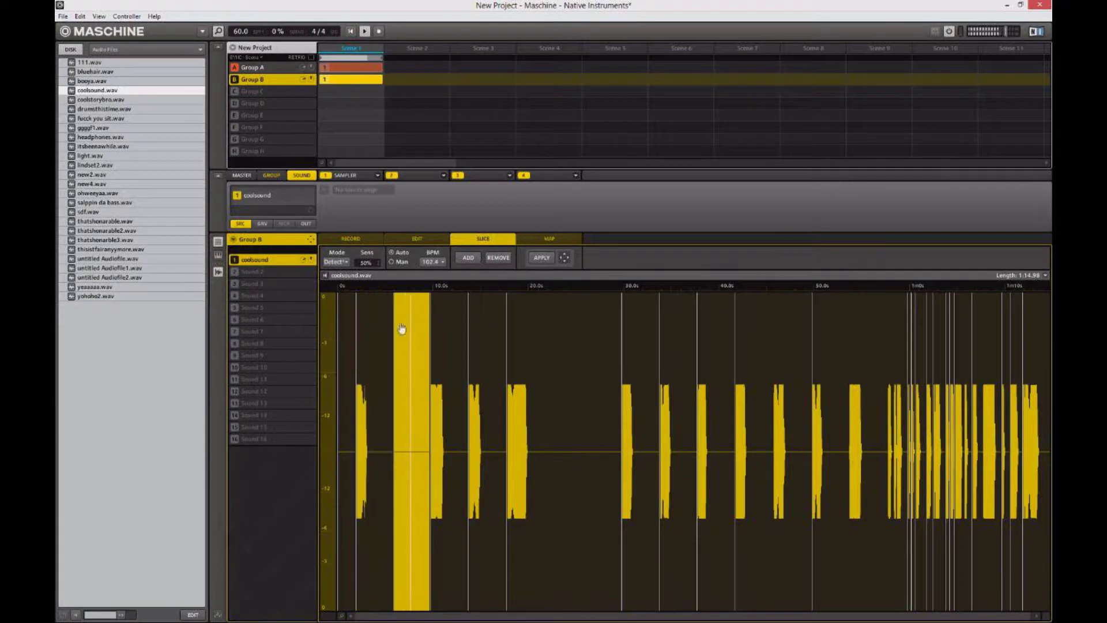
left_click_drag(395, 331, 274, 272)
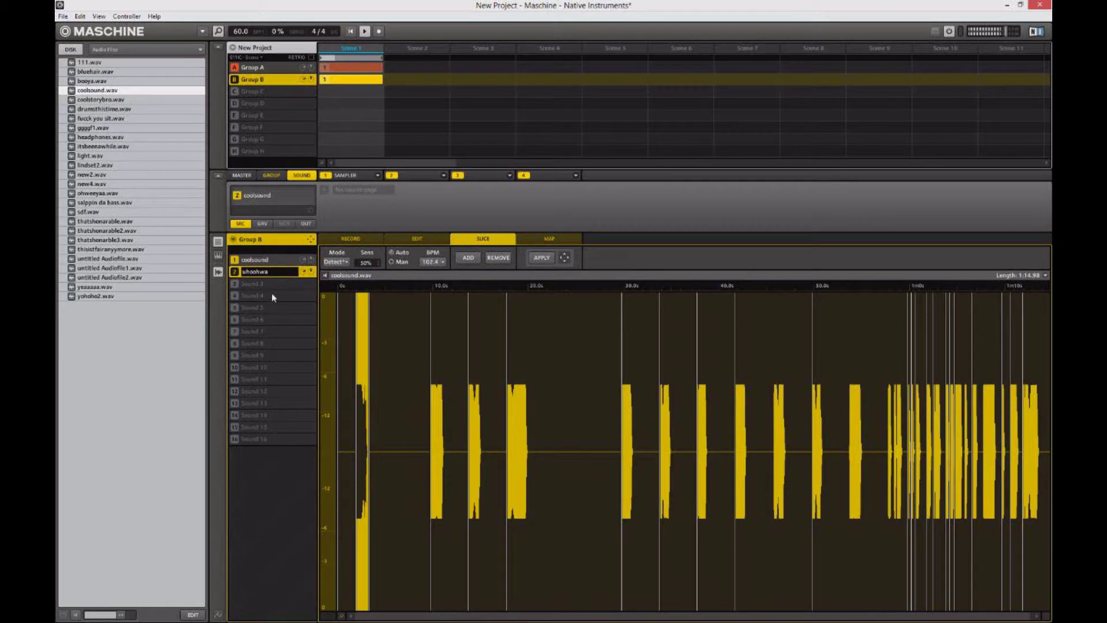
key("Return")
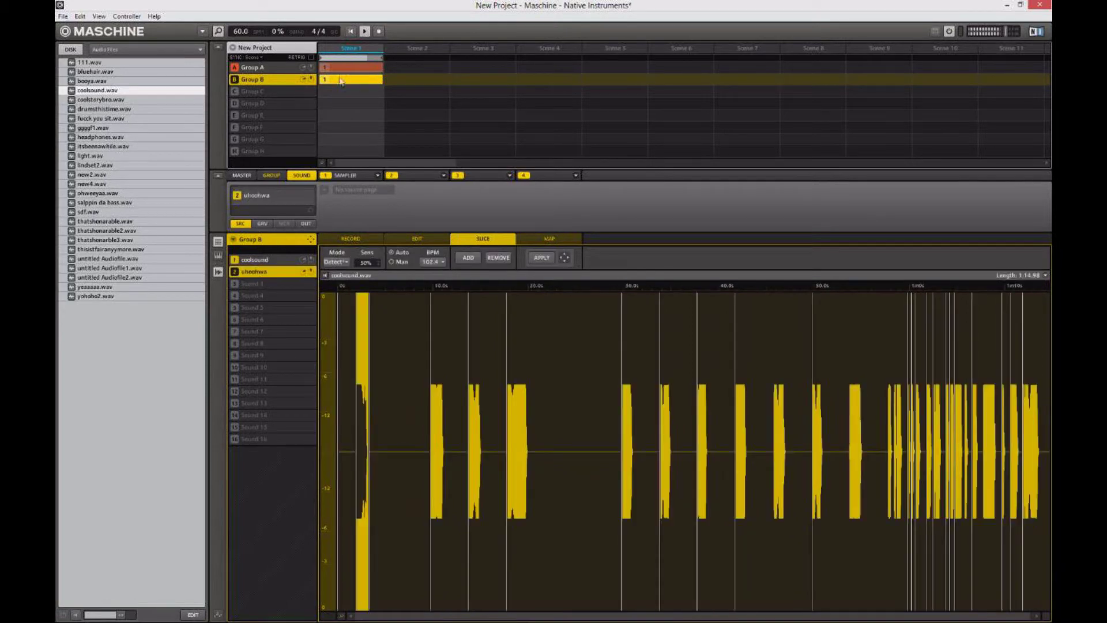
left_click(218, 241)
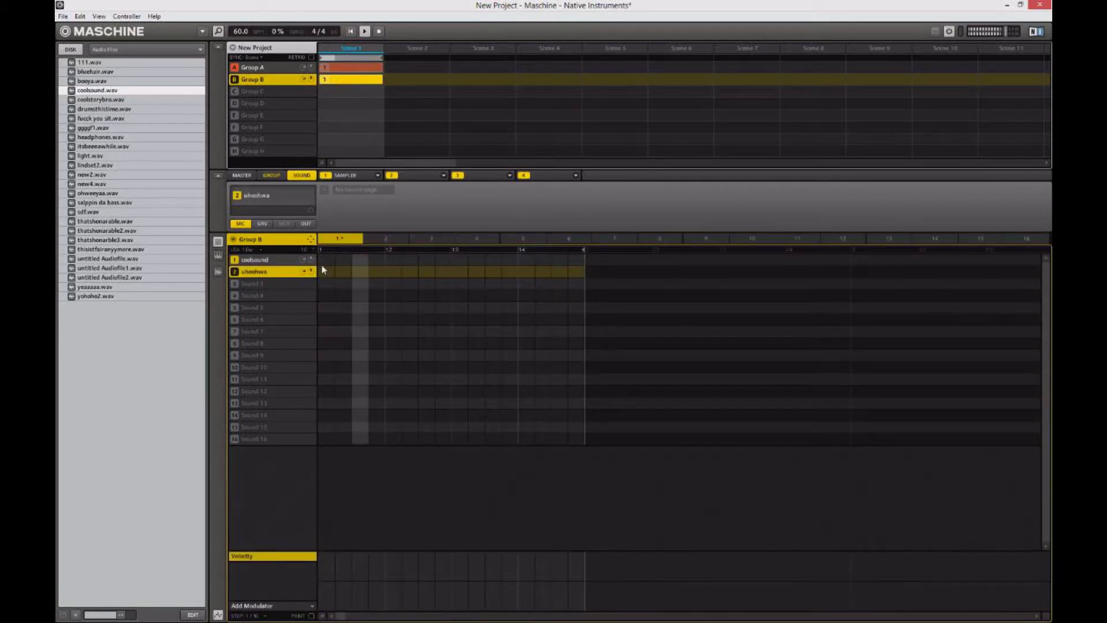
Step: Add a shoohwa hit on step 1, then make a coolsound slice the third sound, 'a hoosa'
left_click(323, 272)
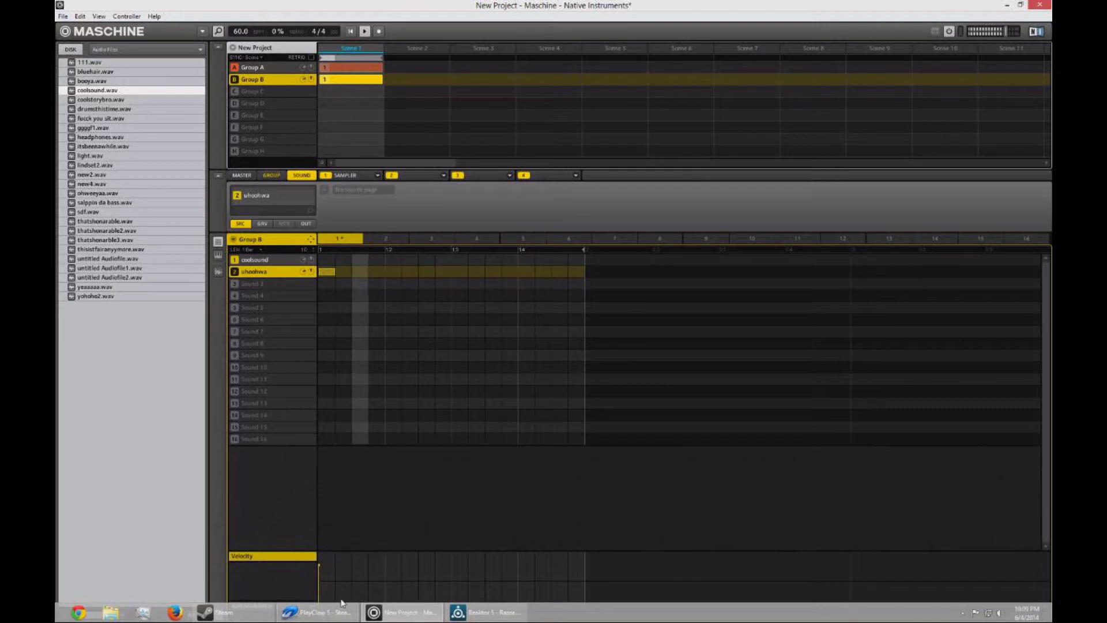
left_click(217, 272)
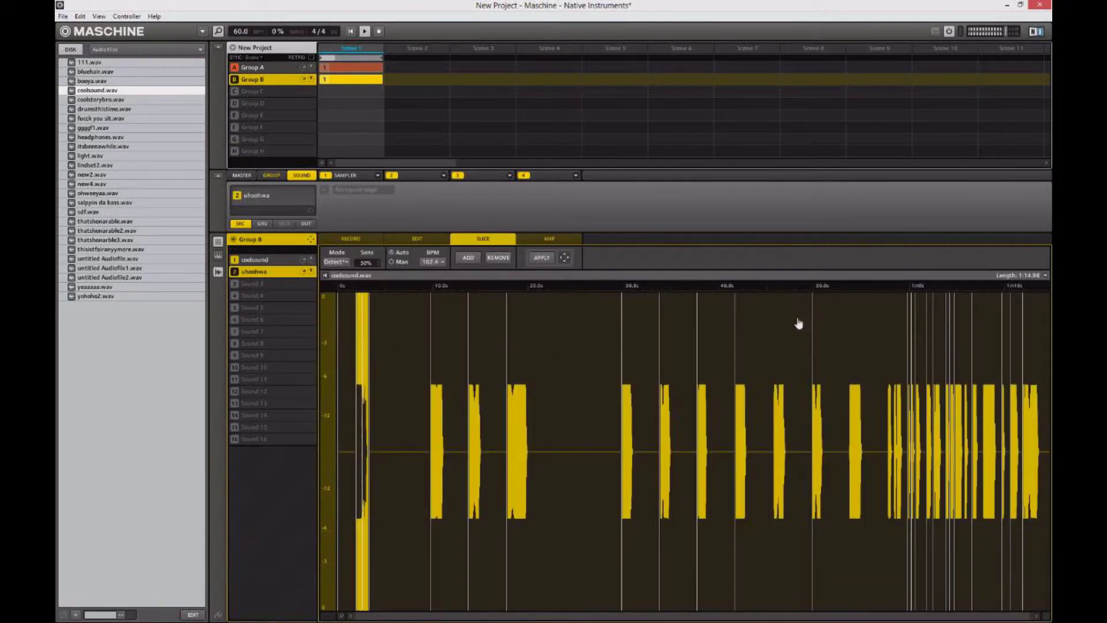
left_click(927, 314)
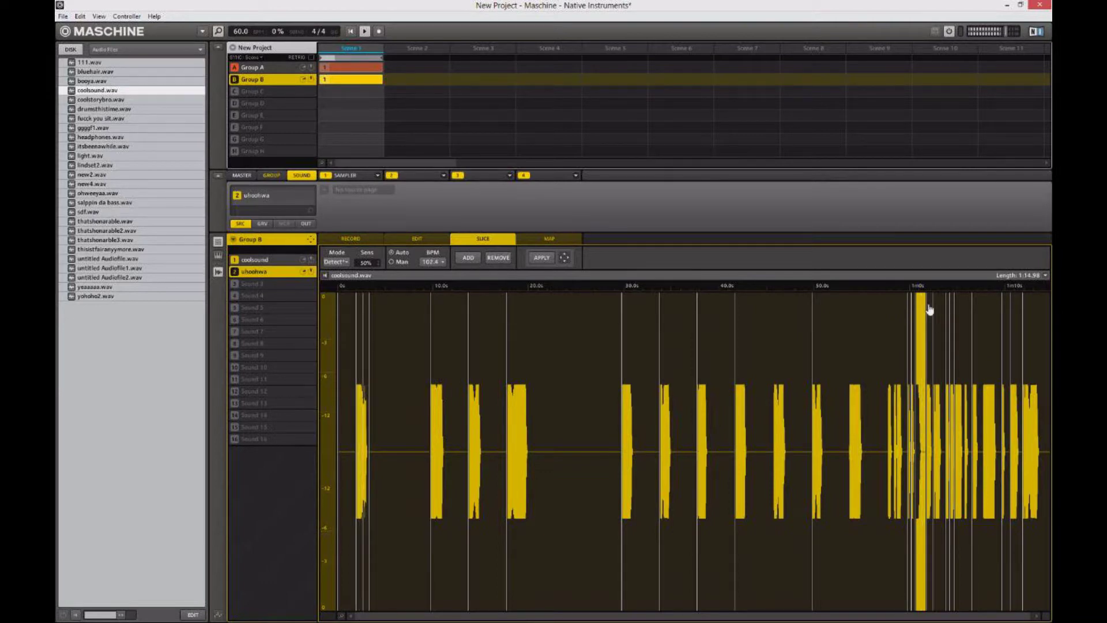
left_click(929, 310)
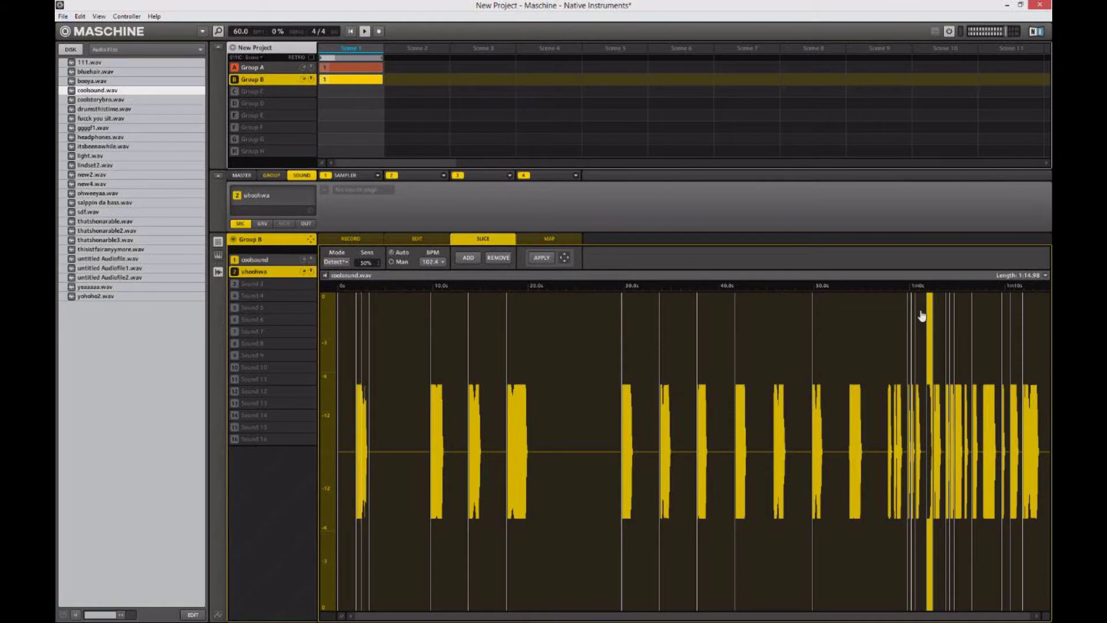
left_click(921, 316)
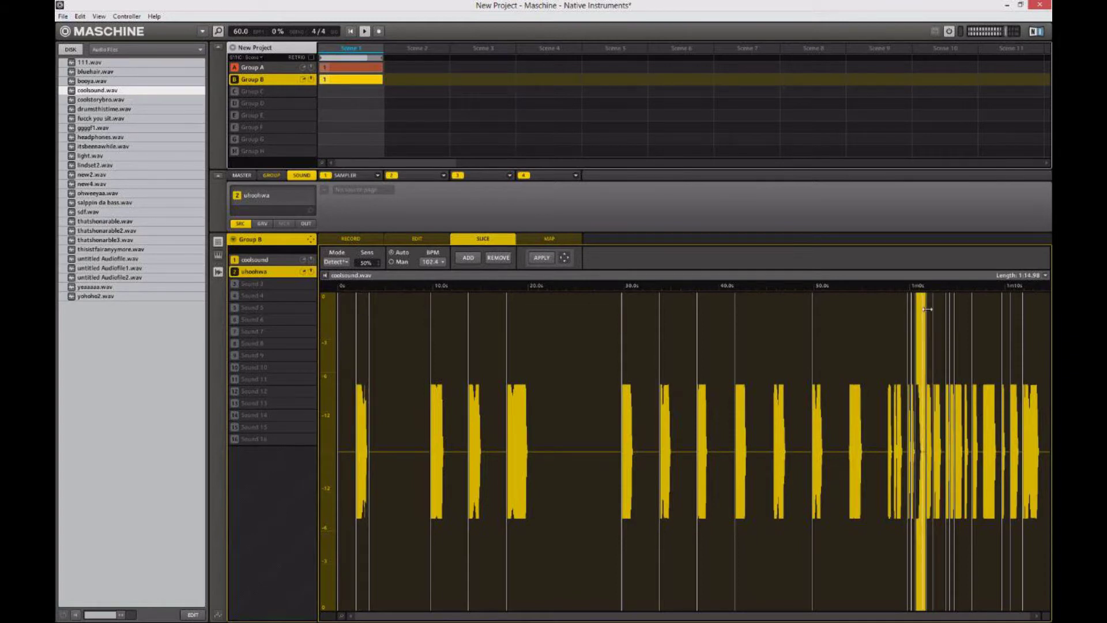
left_click(938, 314)
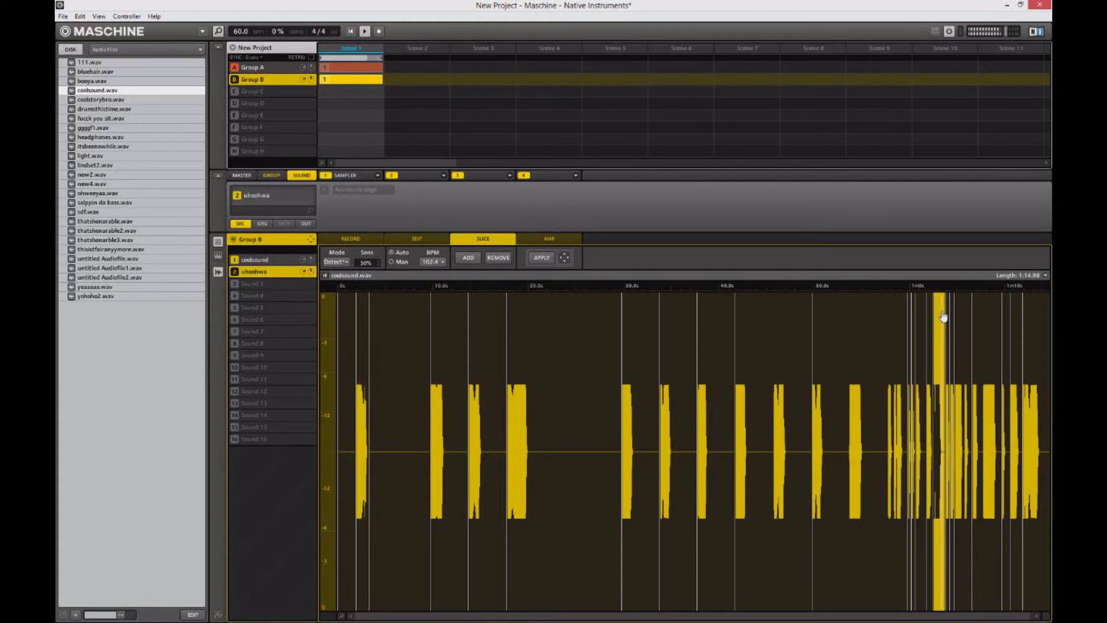
left_click_drag(942, 316, 254, 283)
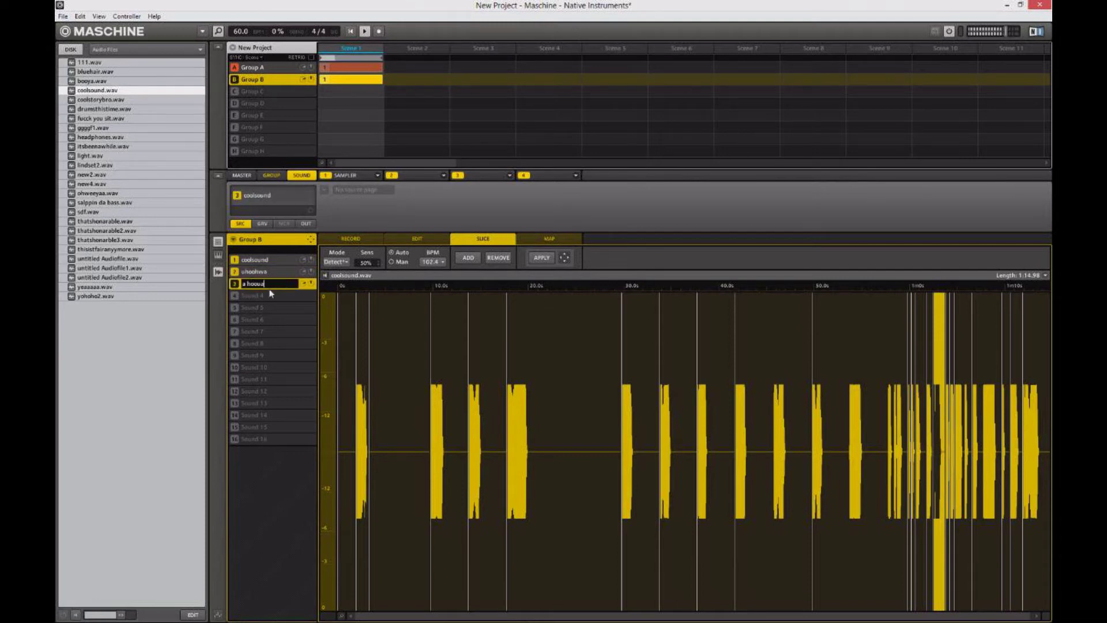
left_click(216, 243)
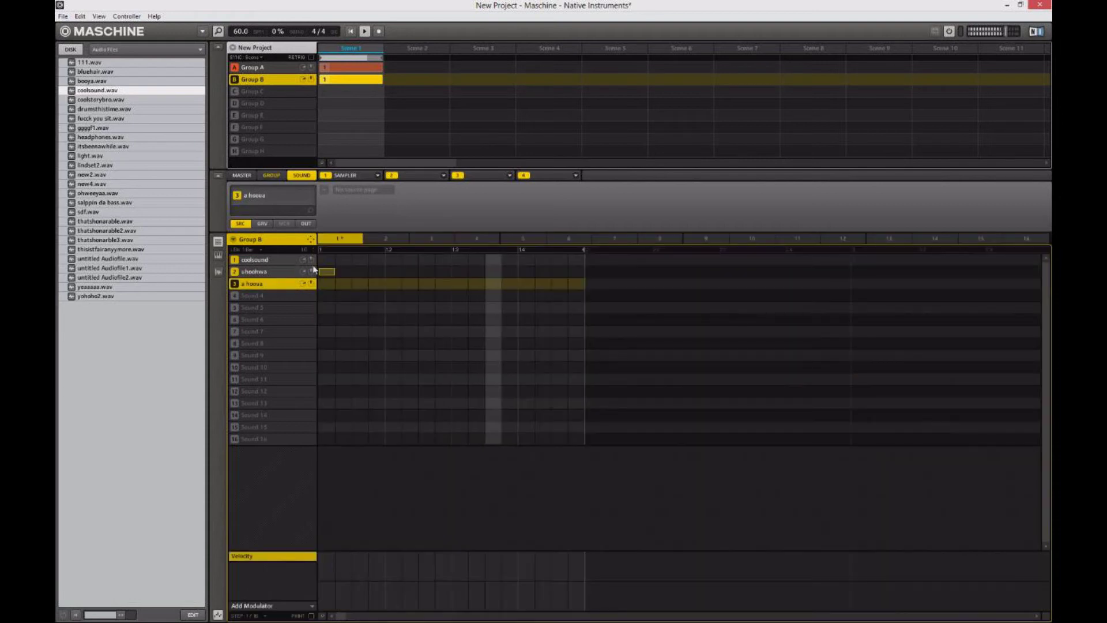
Step: Place 'a hoosa' hits on beats 3 and 4 of Group B's pattern
left_click(462, 285)
left_click(525, 286)
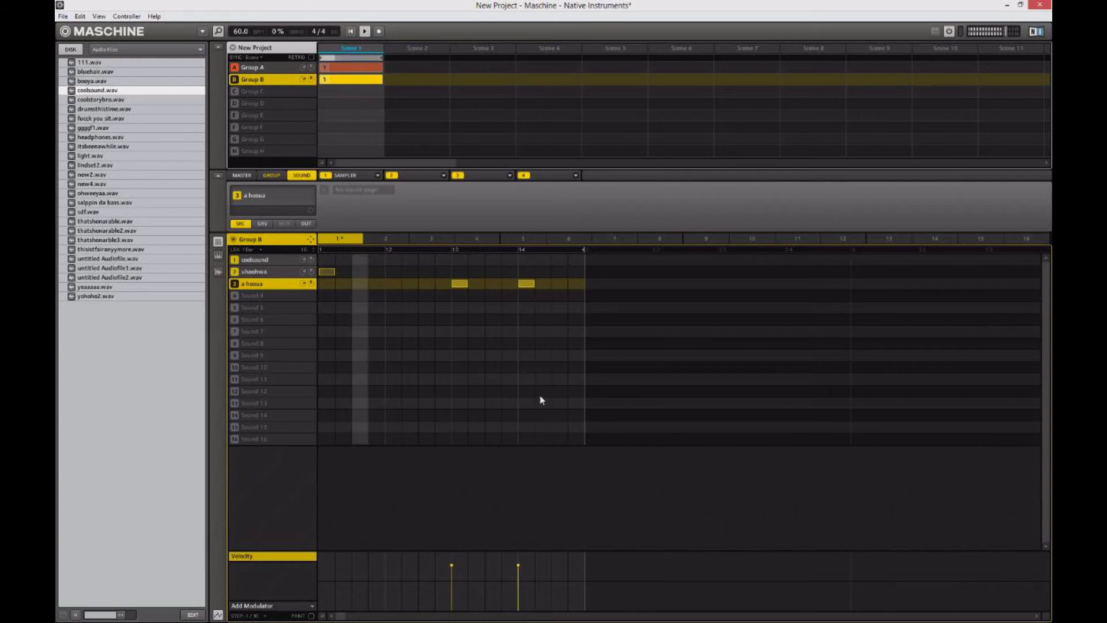